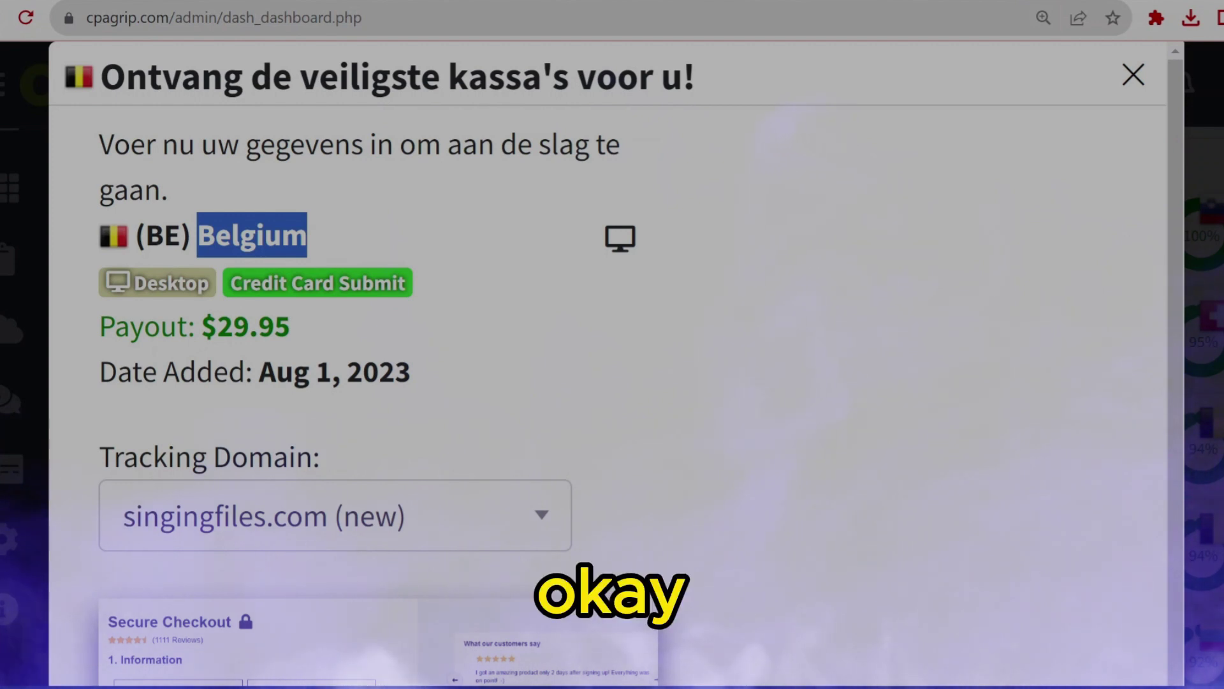
# Copy the tracking link of the $29.95 Belgium credit card submit offer.
pyautogui.moveTo(429, 284); pyautogui.dragTo(230, 284)
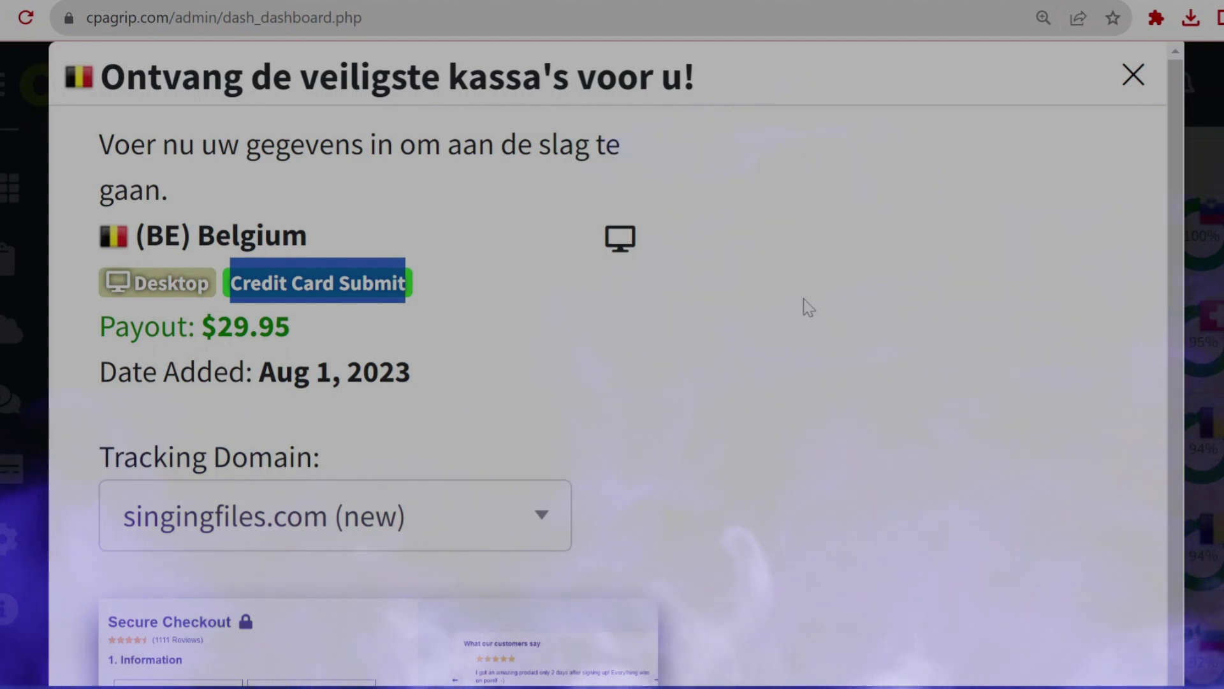
pyautogui.hotkey('ctrl', '-')
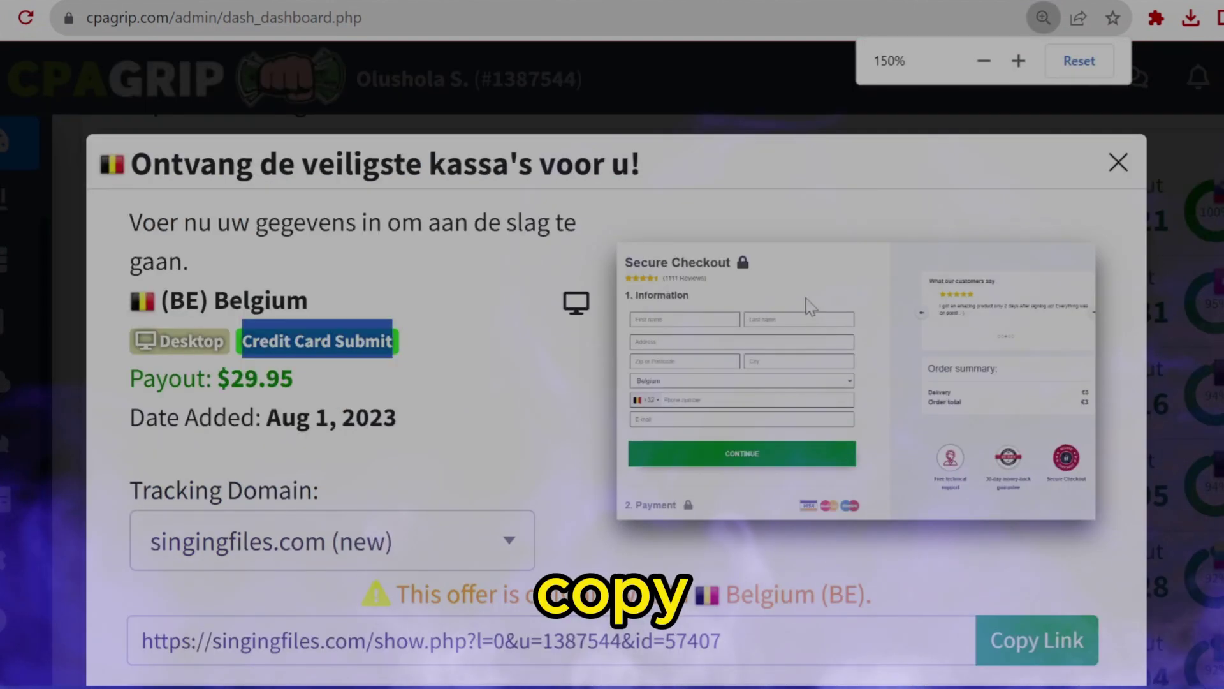
pyautogui.click(1023, 643)
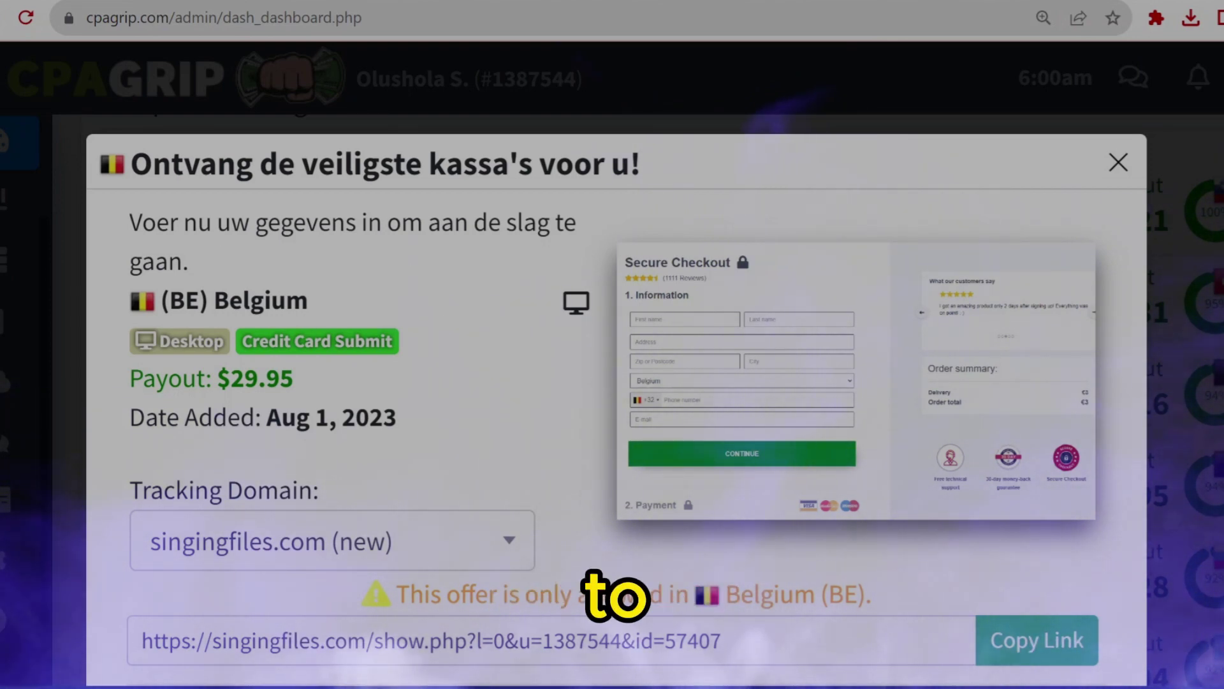
# Open Quora in a new tab and dismiss the form for creating a Space.
pyautogui.hotkey('ctrl', 't')
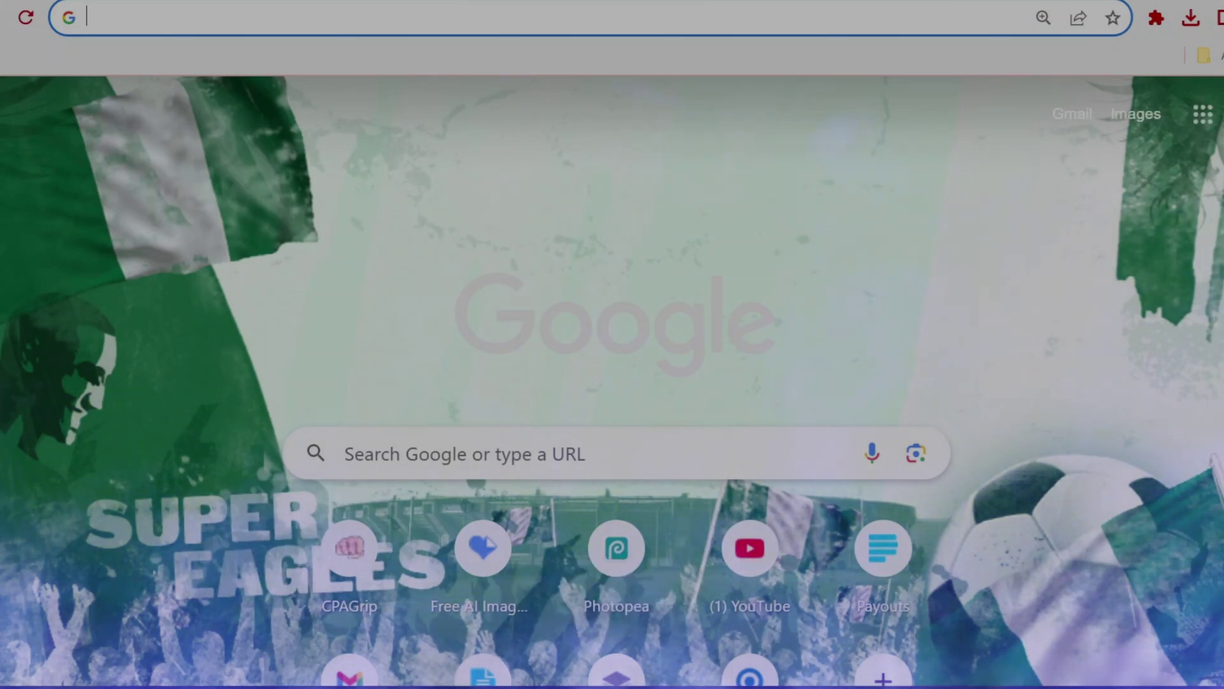
pyautogui.write('QU')
pyautogui.press('Return')
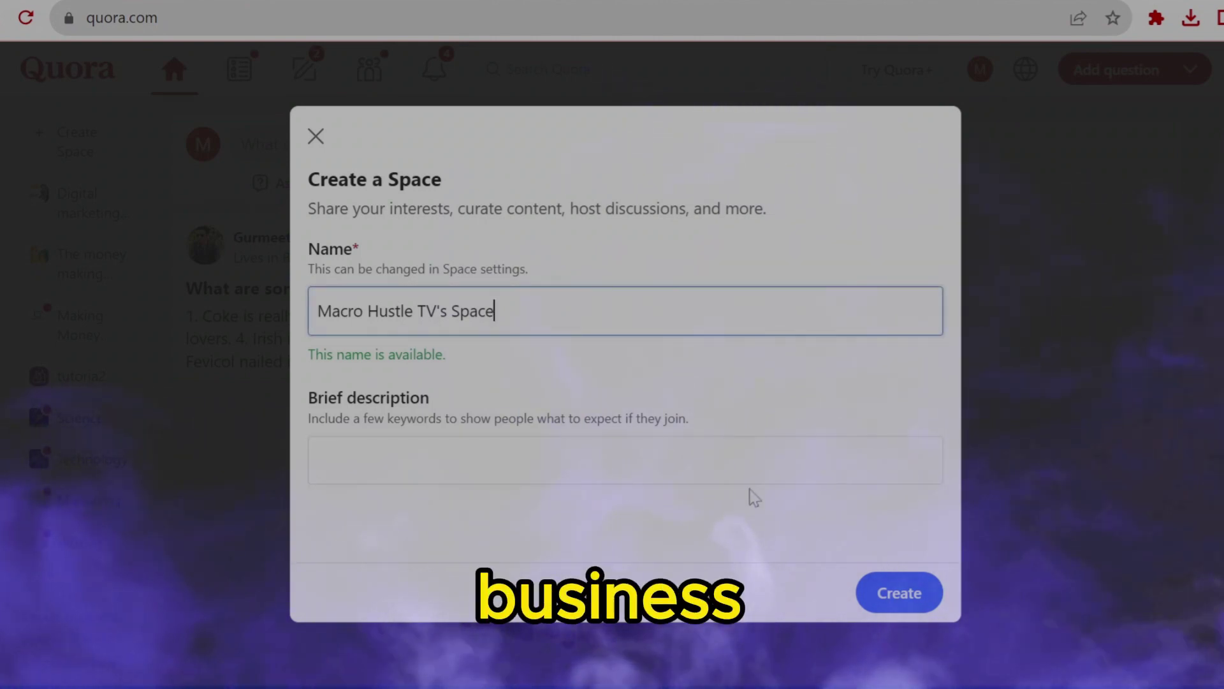
pyautogui.click(316, 137)
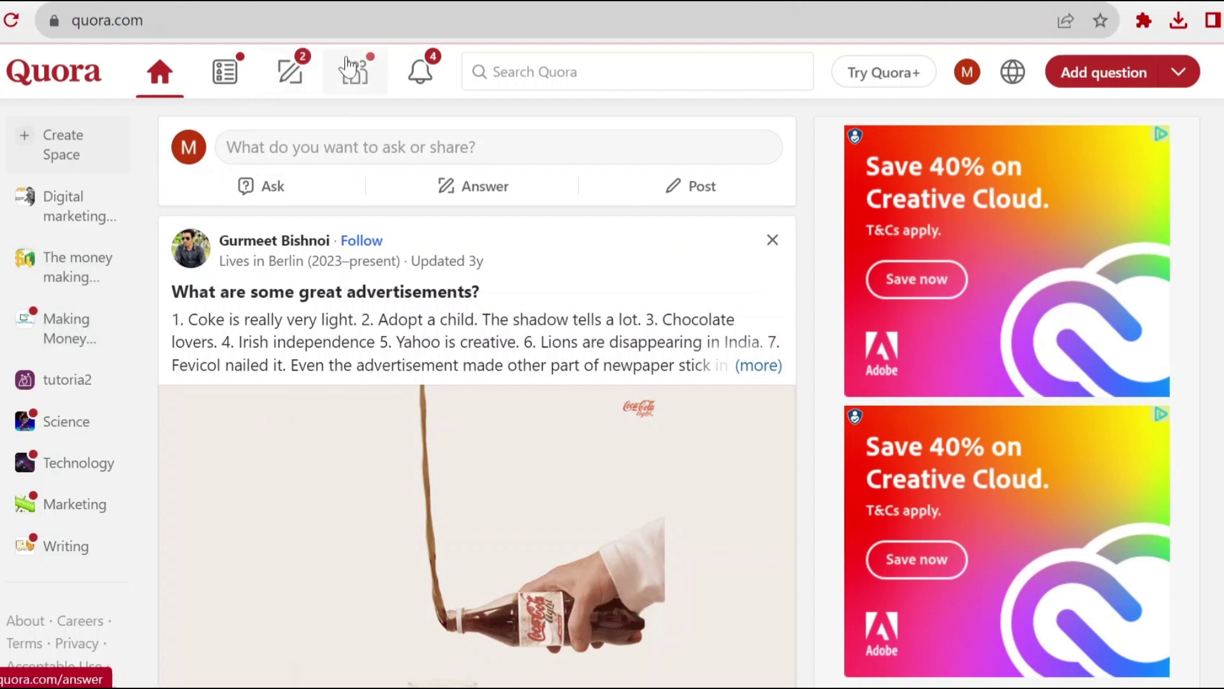
# Open the tutoria2 Space and draft a post reading "Make Money" with "click here" on a separate line below.
pyautogui.click(361, 76)
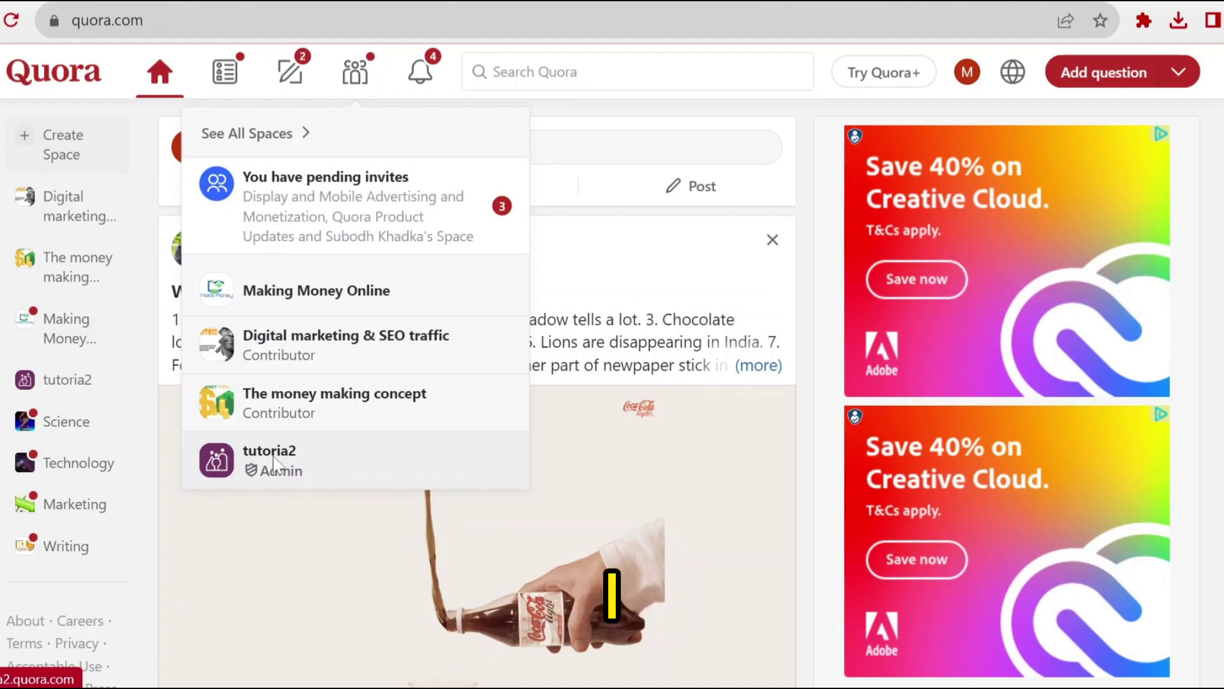
pyautogui.click(274, 465)
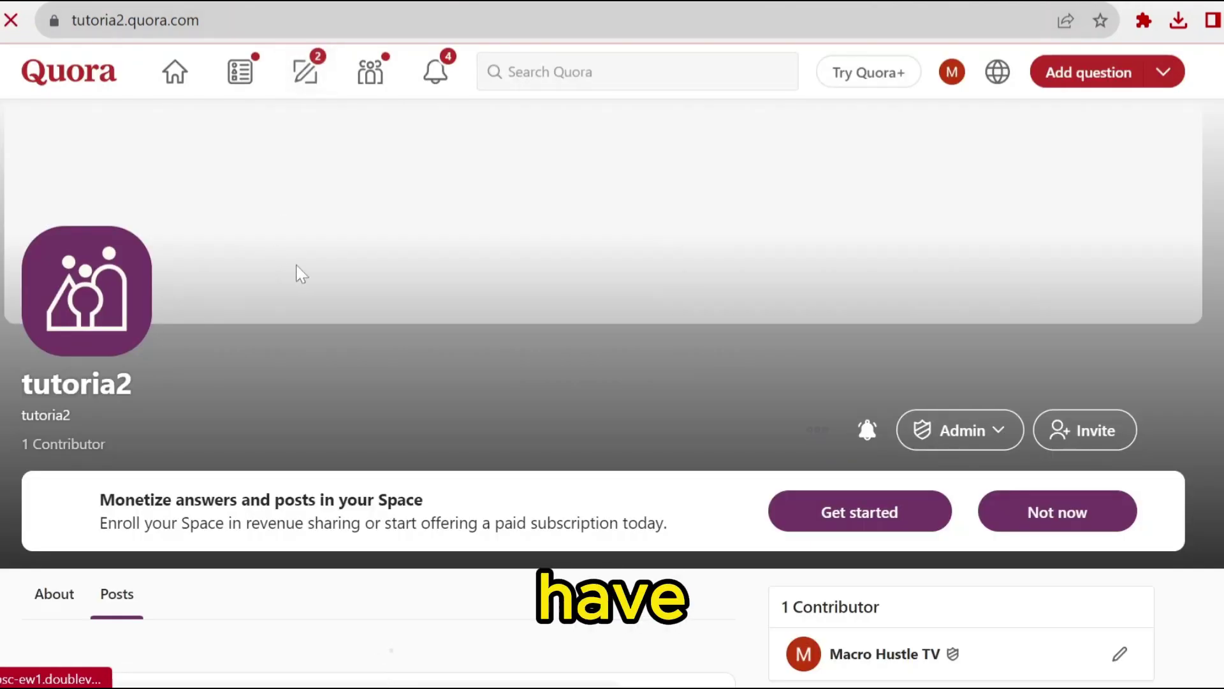
pyautogui.scroll(-2, 348, 432)
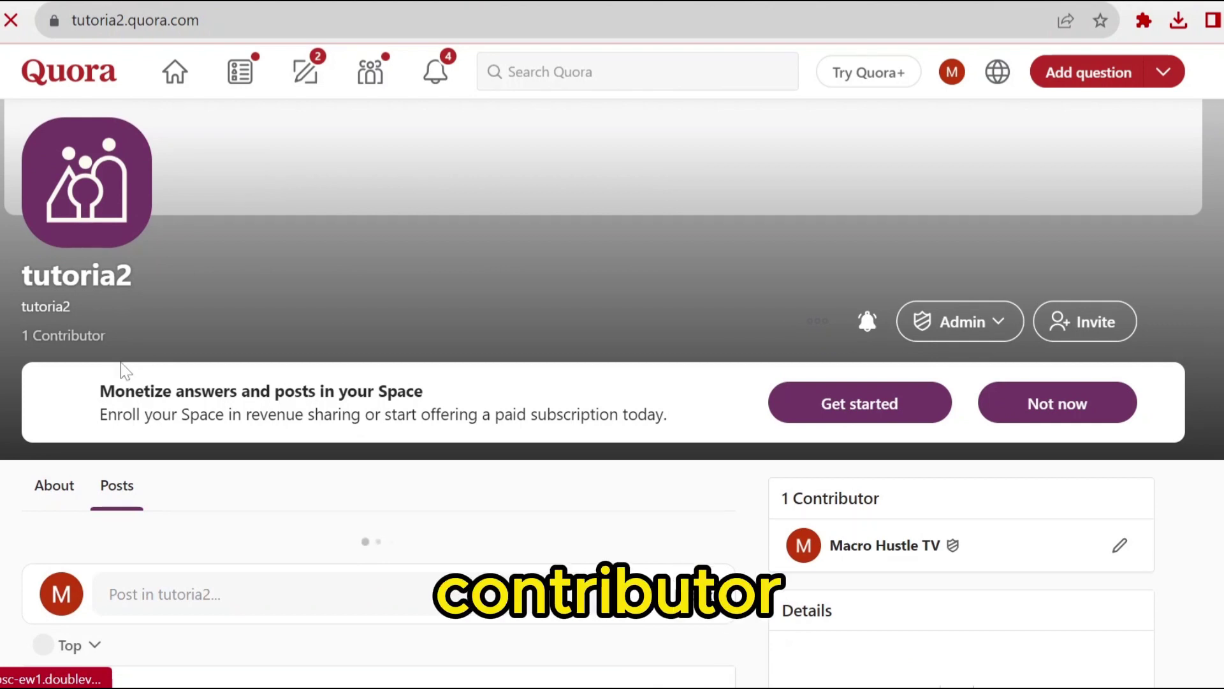
pyautogui.scroll(-3, 125, 371)
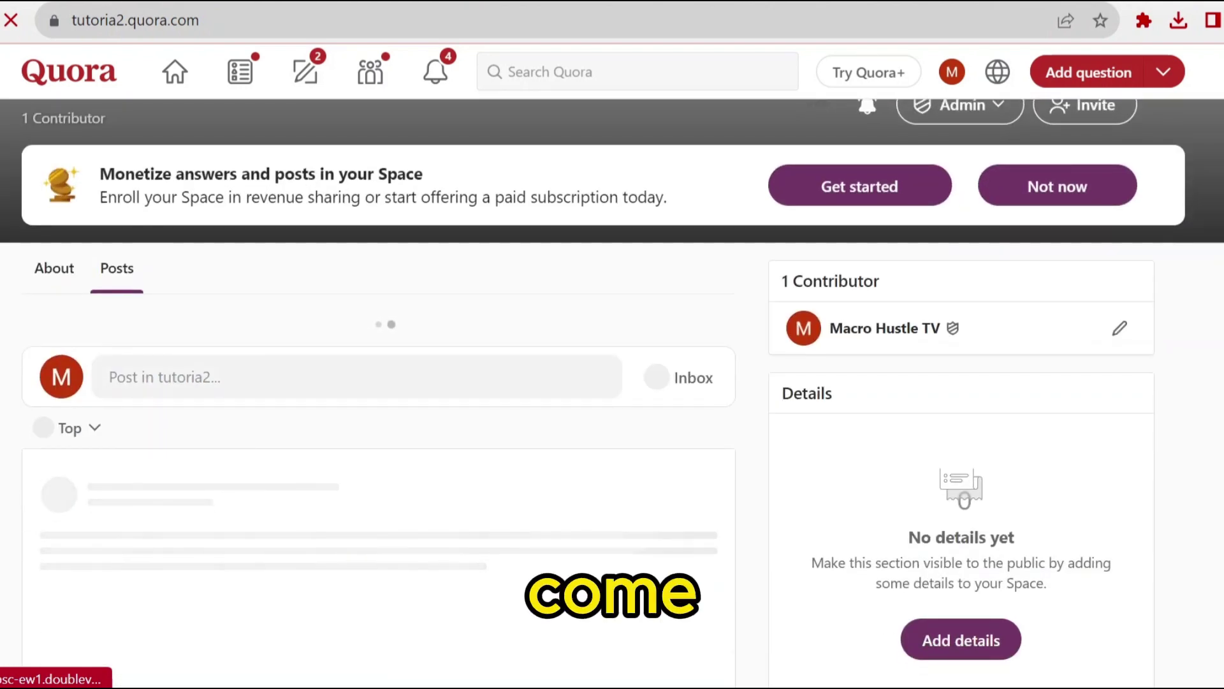
pyautogui.click(255, 376)
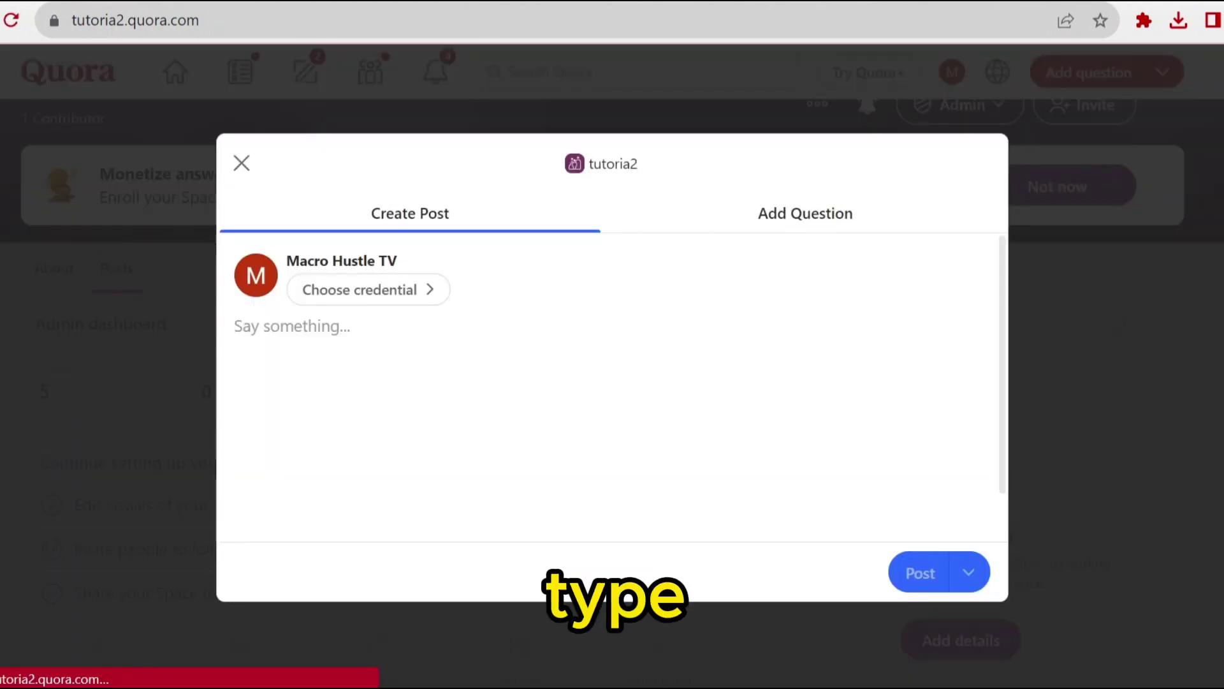
pyautogui.write('make ')
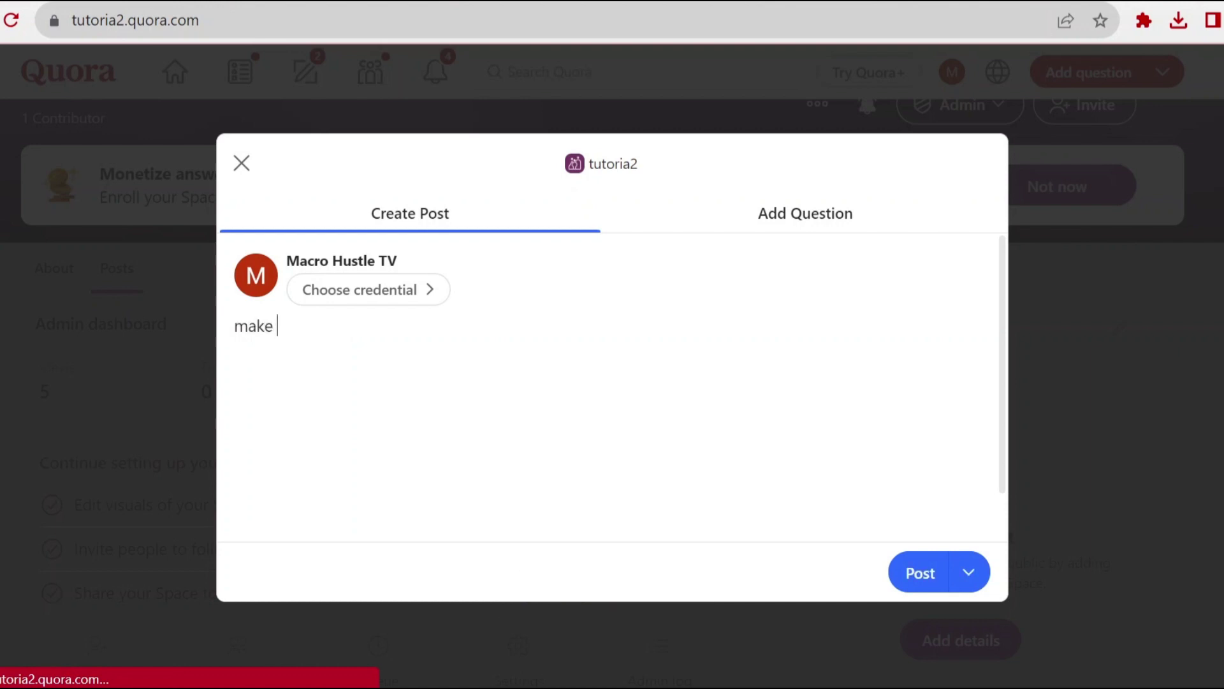
pyautogui.write('money')
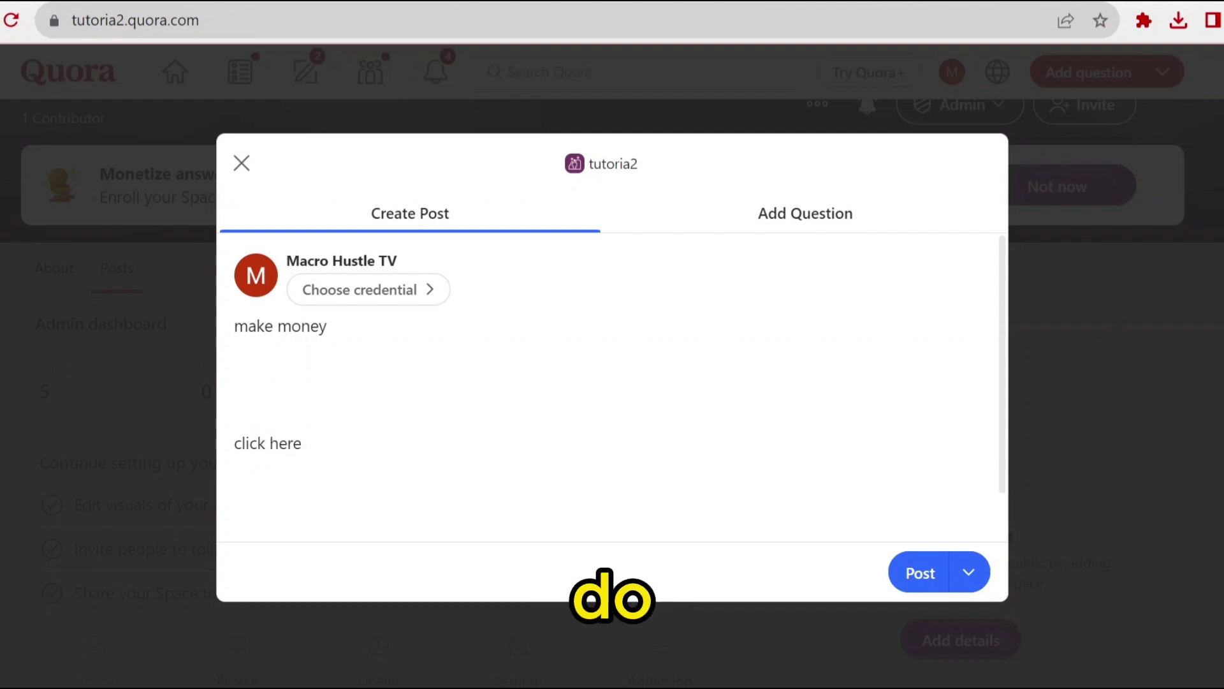
# Link the "click here" text in the post to the copied singingfiles.com offer URL.
pyautogui.moveTo(307, 442); pyautogui.dragTo(230, 442)
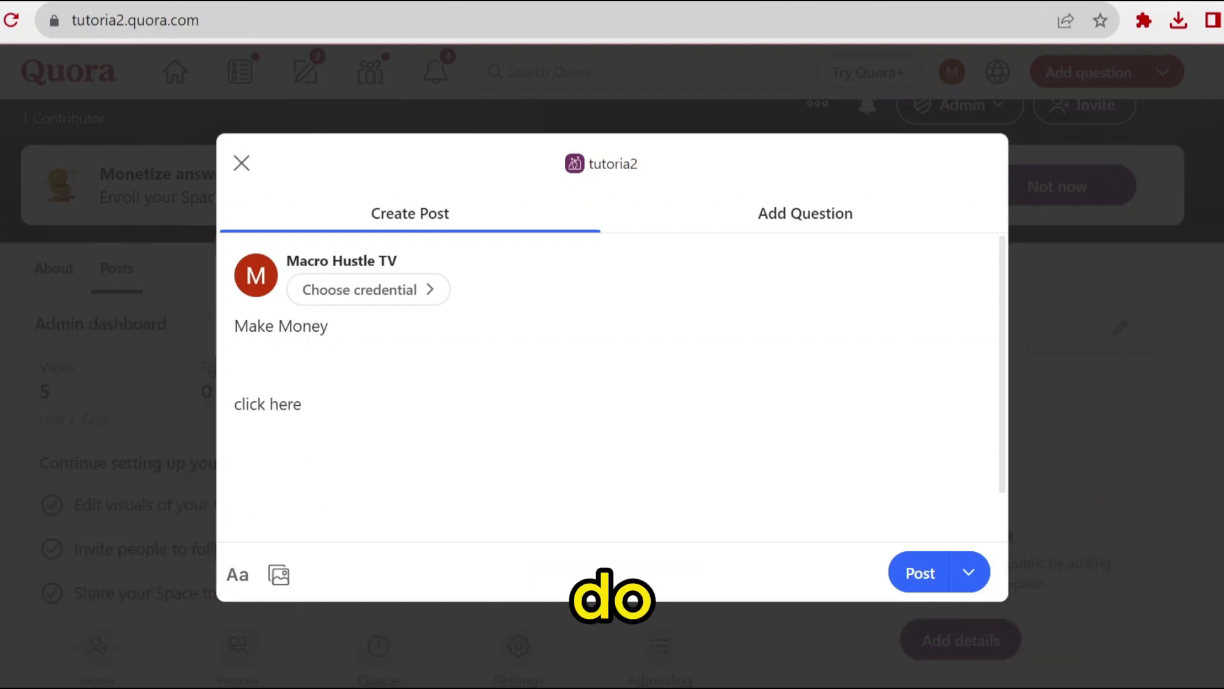
pyautogui.moveTo(302, 404); pyautogui.dragTo(231, 407)
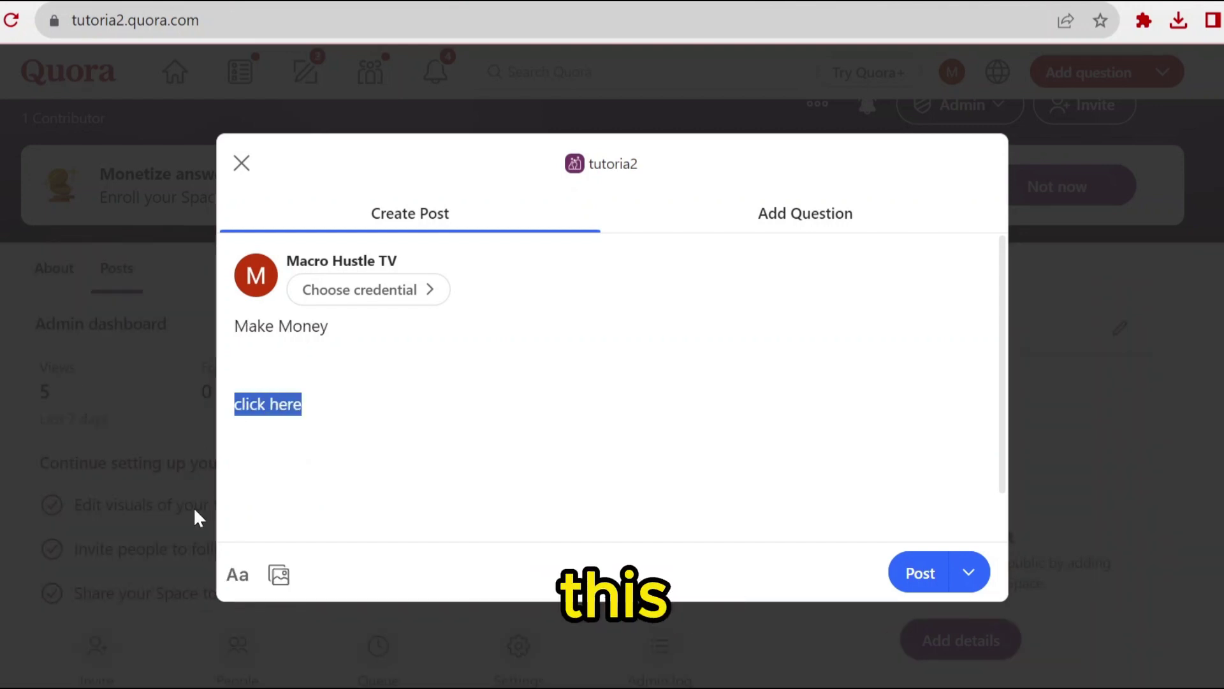
pyautogui.click(240, 582)
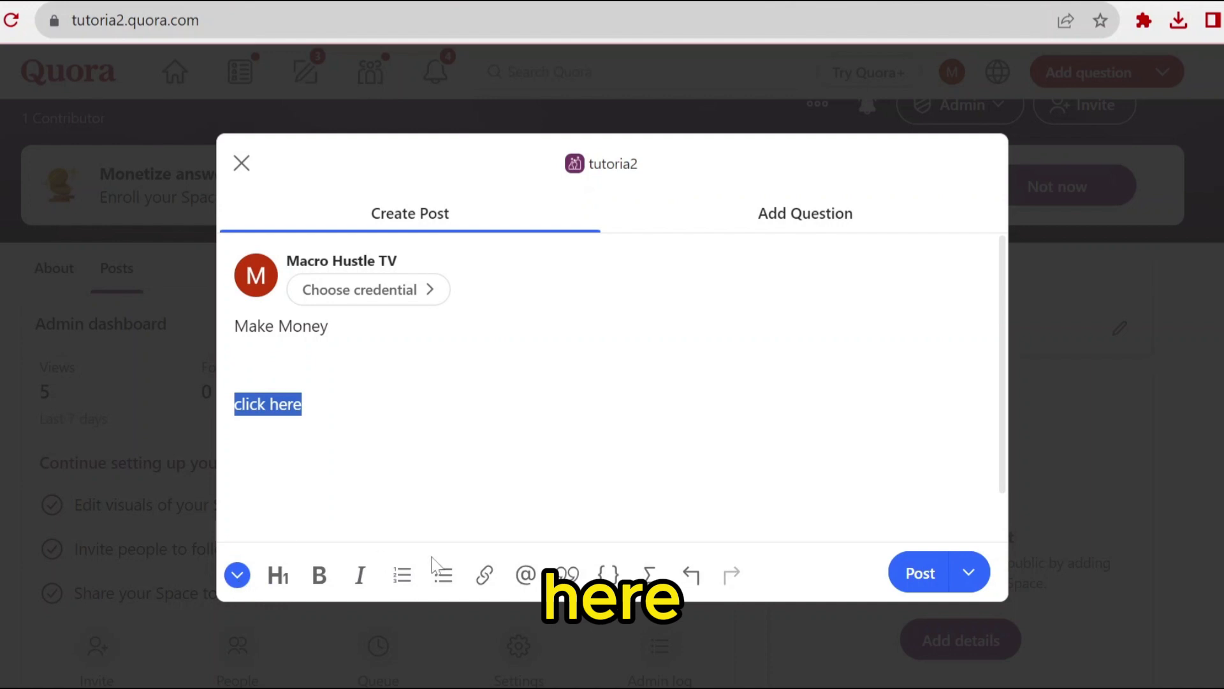
pyautogui.click(484, 574)
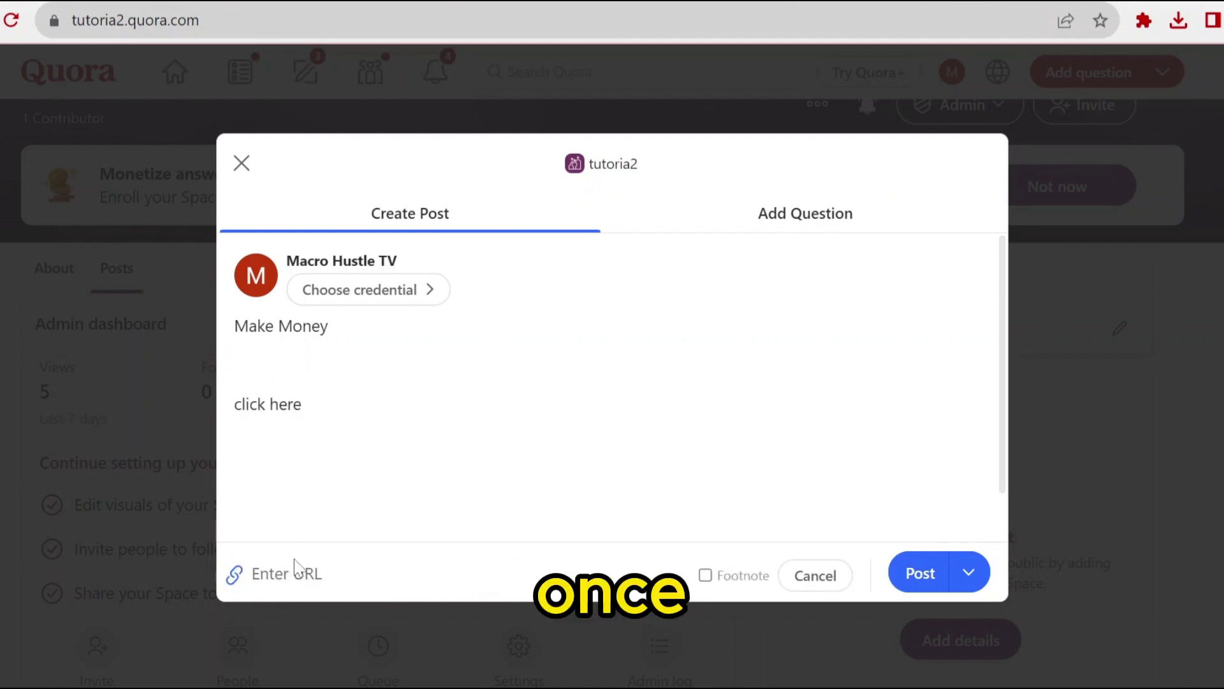
pyautogui.hotkey('ctrl', 'v')
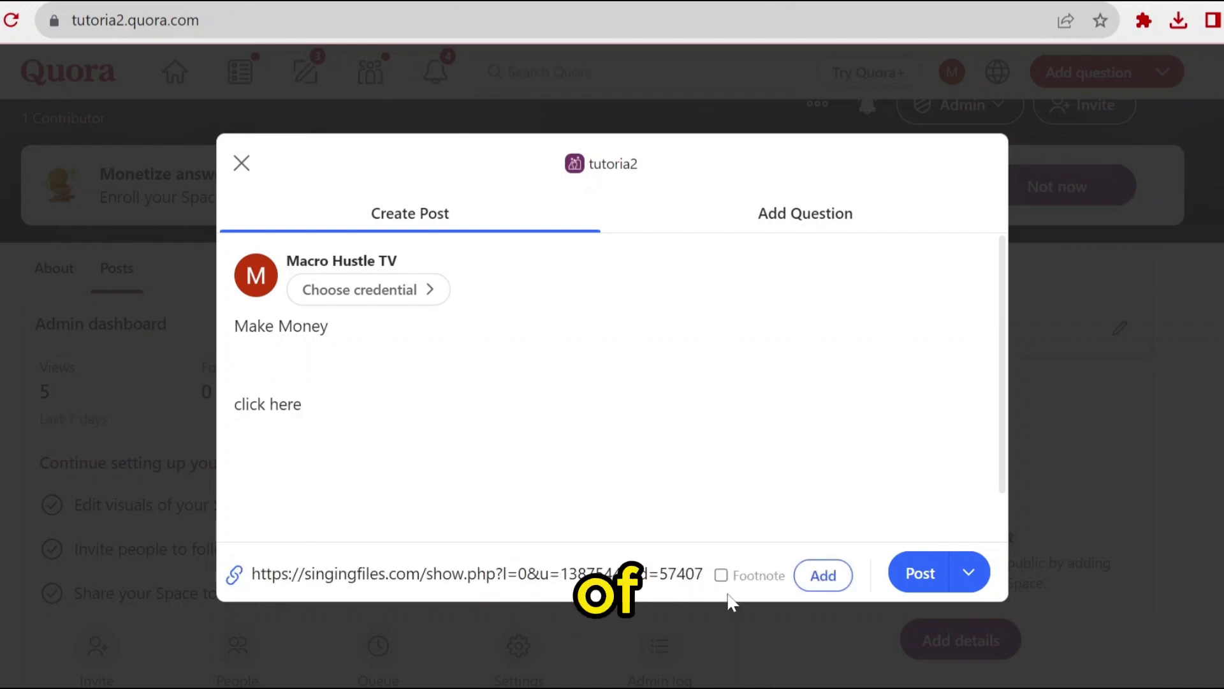
pyautogui.click(823, 576)
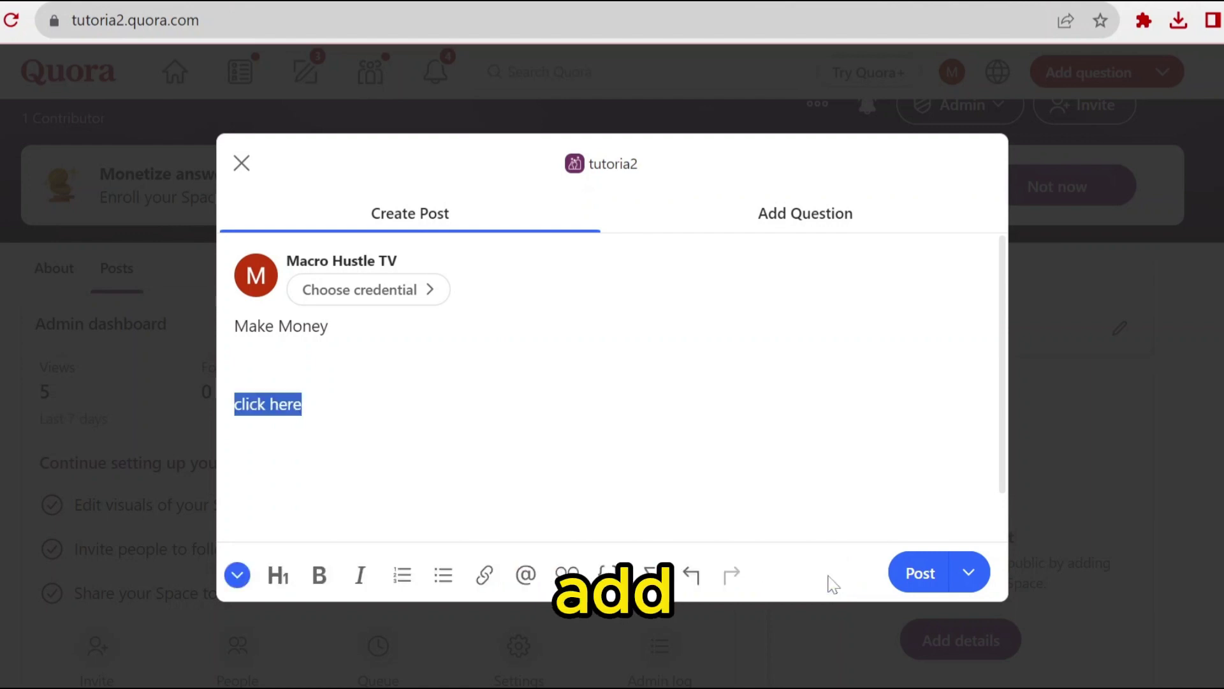
# Publish the post to tutoria2 without inviting followers, and copy the published post's link.
pyautogui.click(928, 577)
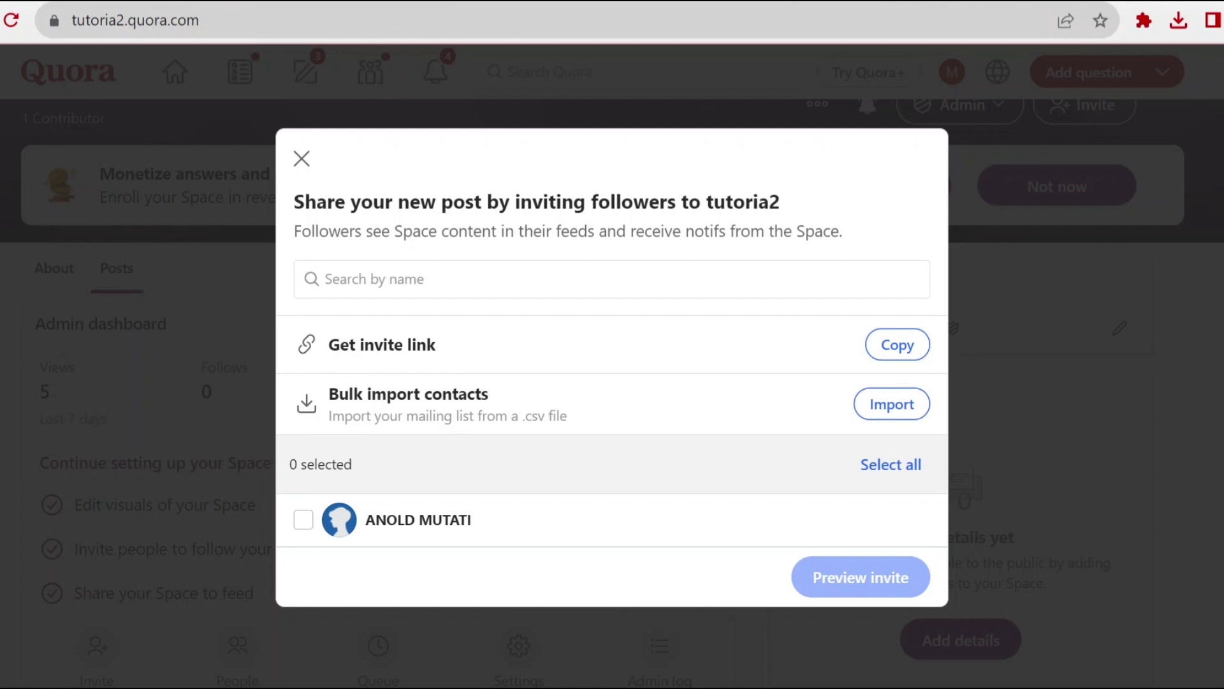
pyautogui.click(302, 158)
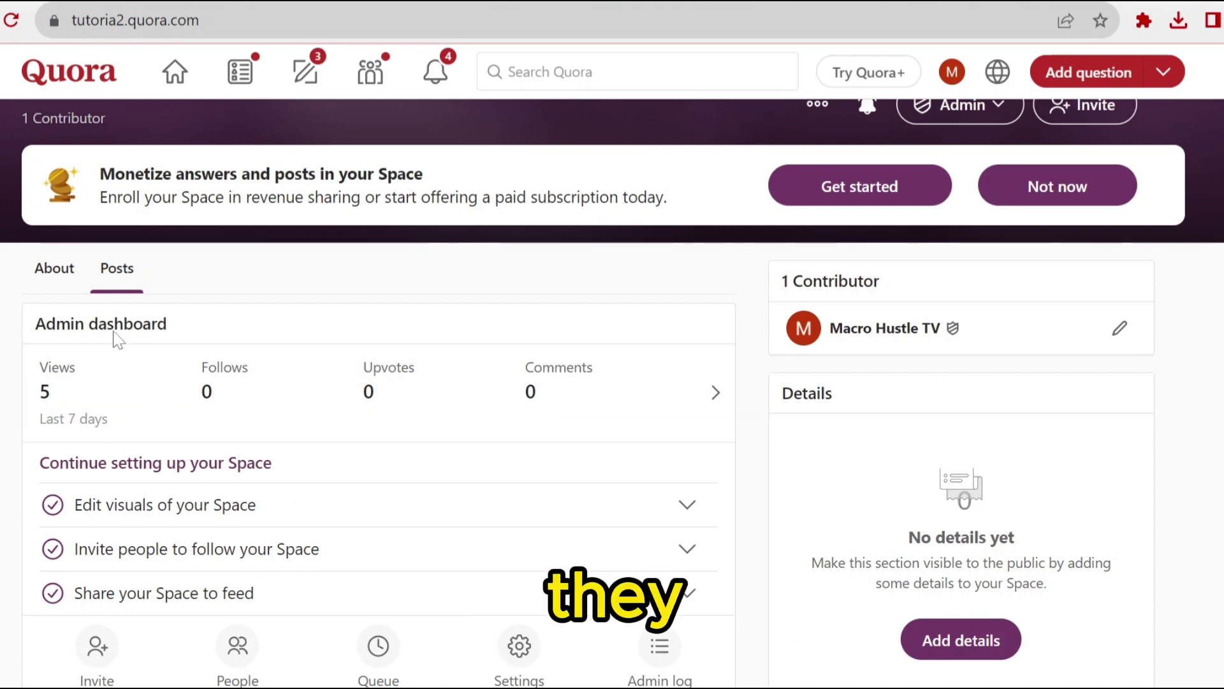
pyautogui.scroll(-5, 126, 307)
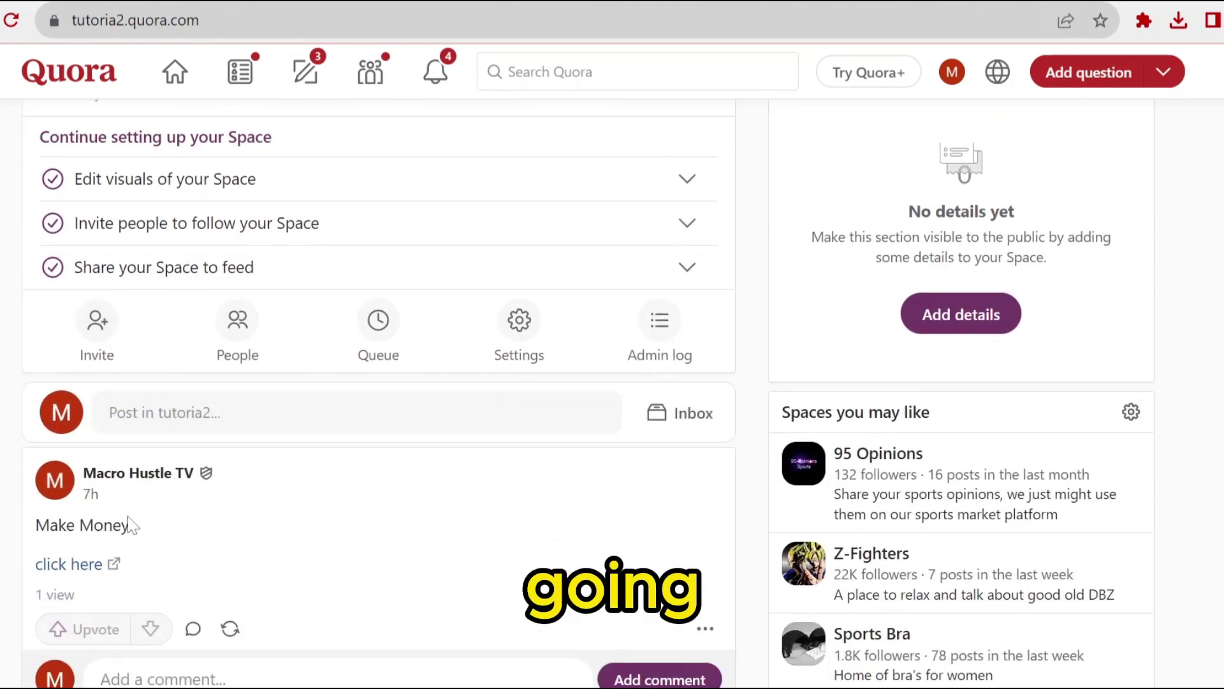
pyautogui.scroll(-2, 131, 547)
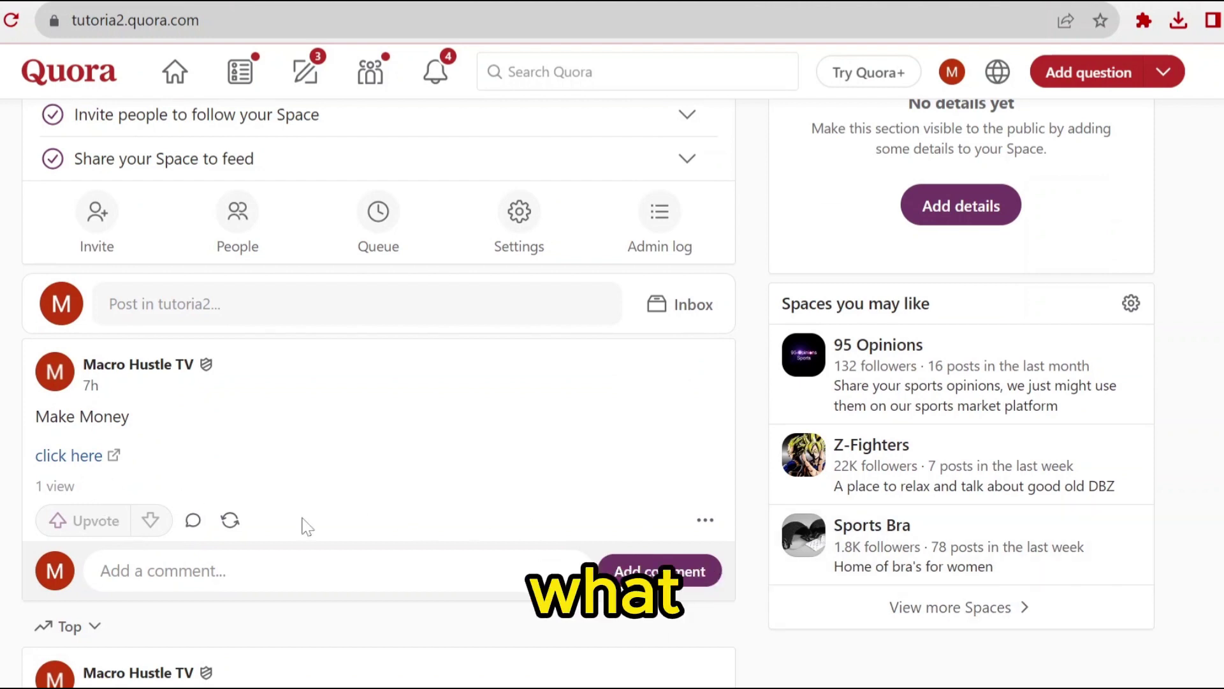
pyautogui.click(705, 522)
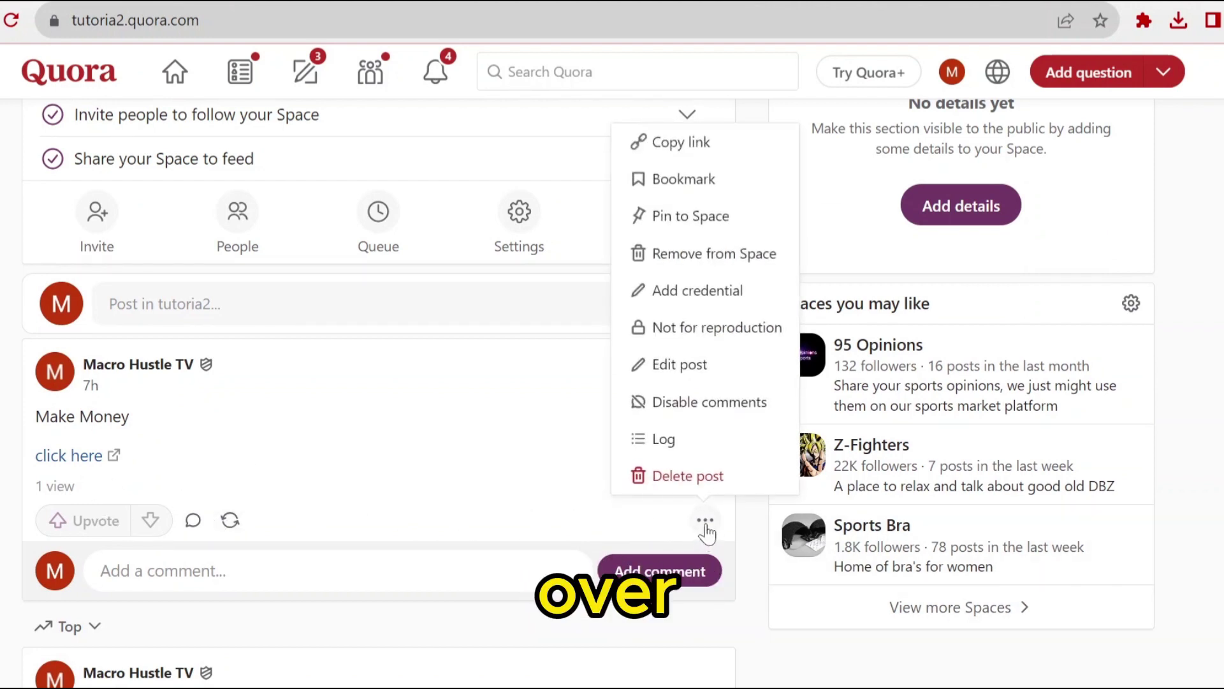
pyautogui.click(682, 142)
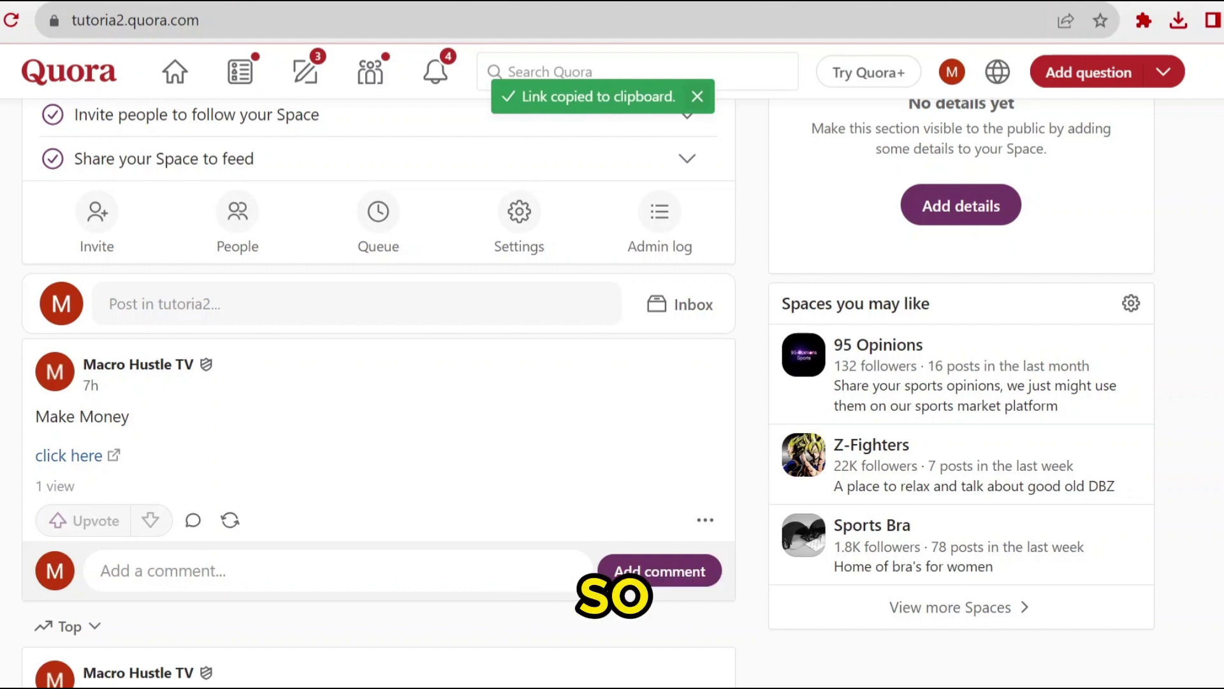
# Open the copied Quora post link in a new browser tab.
pyautogui.hotkey('ctrl', 't')
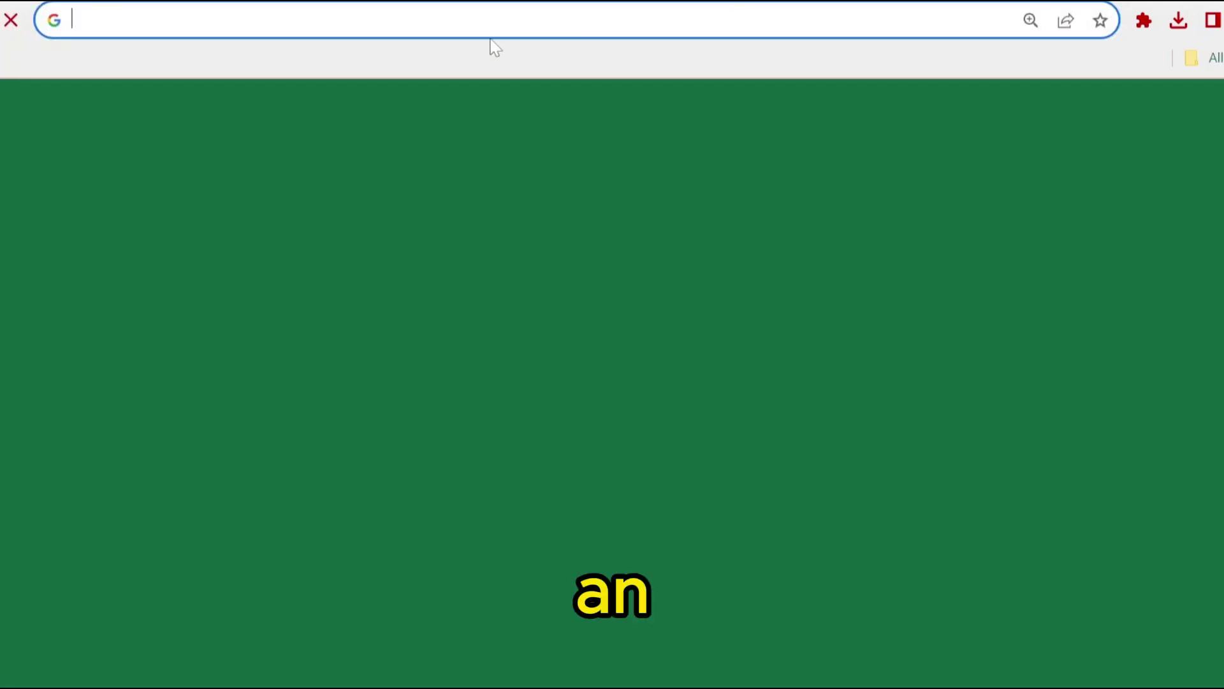
pyautogui.hotkey('ctrl', 'v')
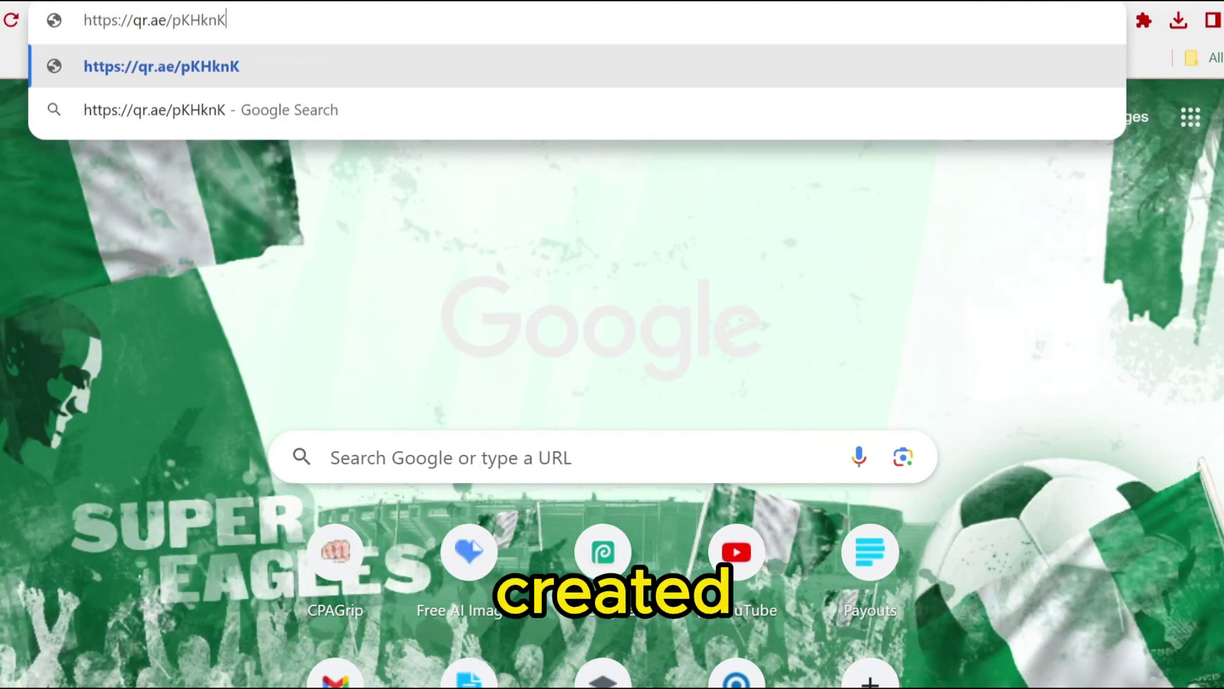
pyautogui.press('Return')
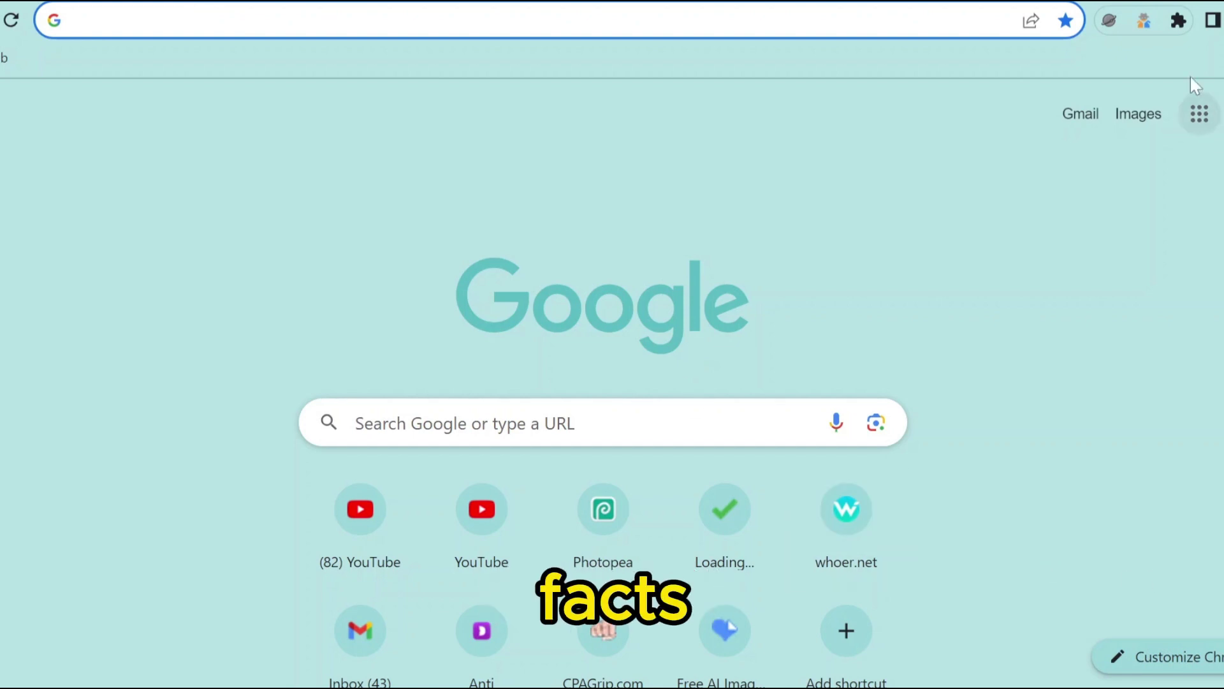
# Open the user-agent switcher extension and examine the Chrome user agents offered for the Windows platform.
pyautogui.click(1145, 21)
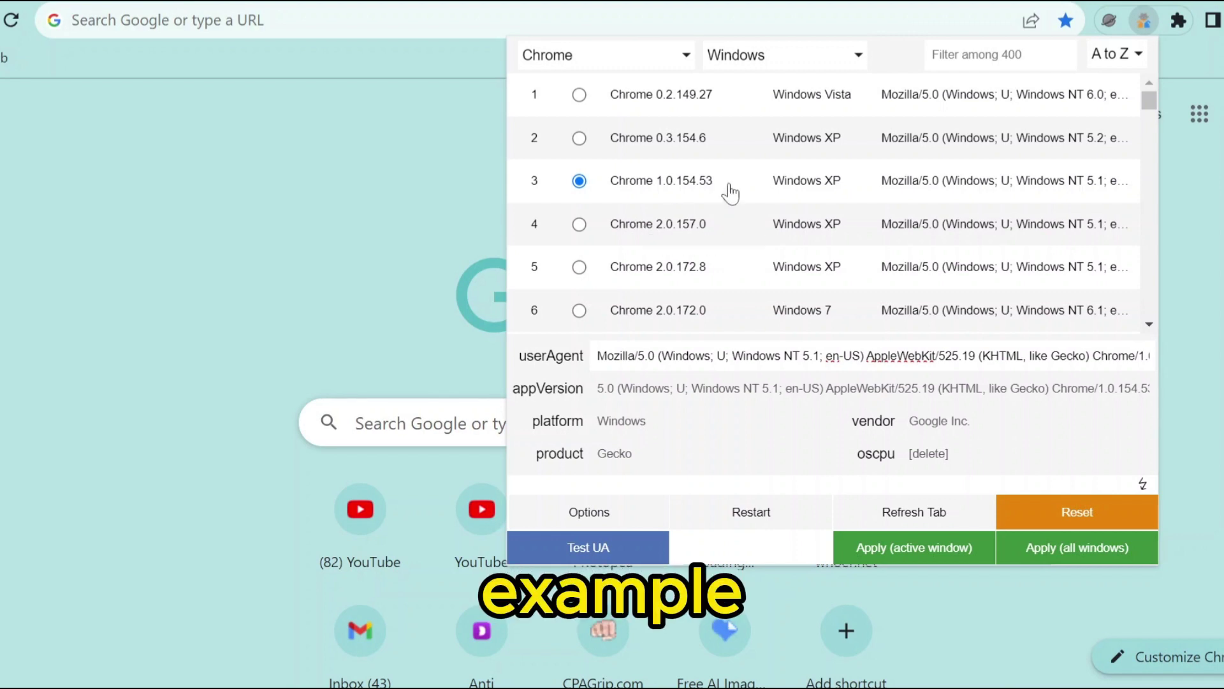
pyautogui.click(820, 57)
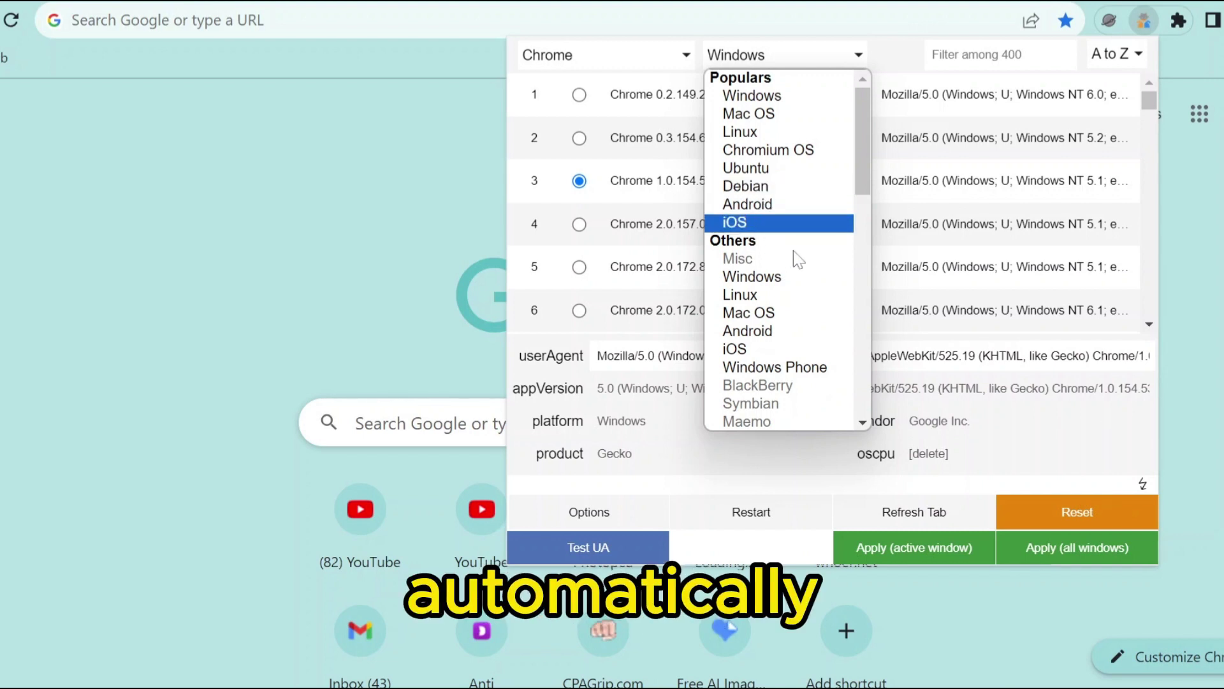
pyautogui.click(759, 102)
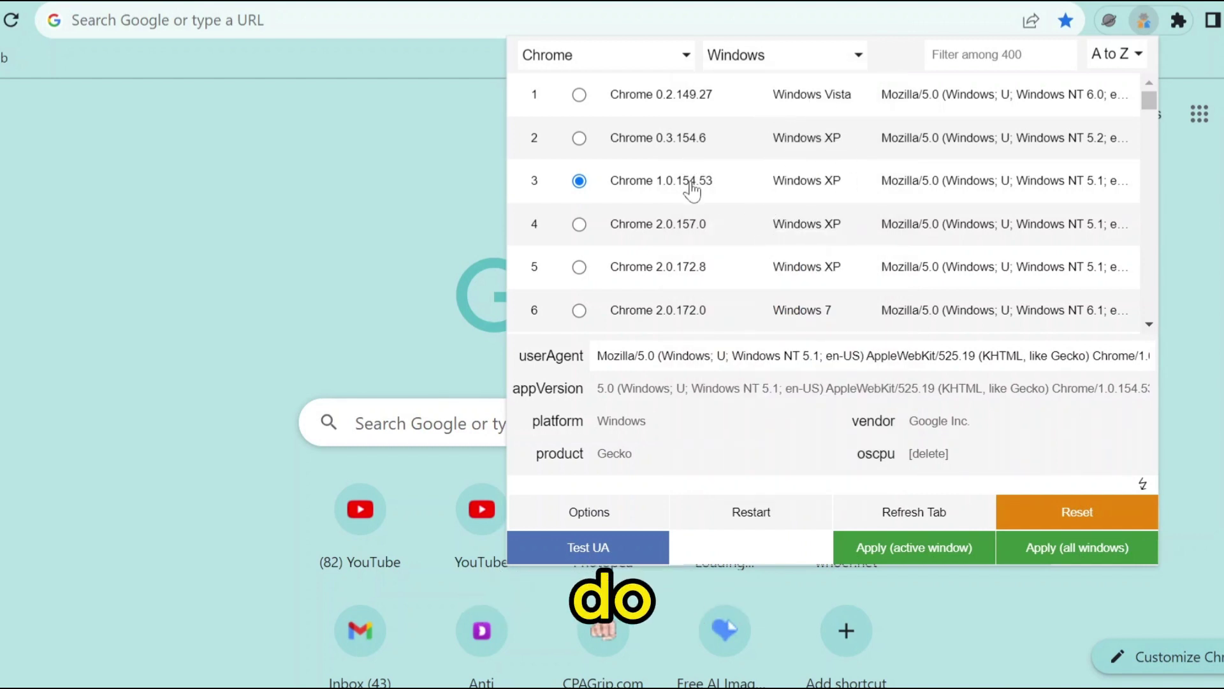
pyautogui.scroll(-5, 772, 261)
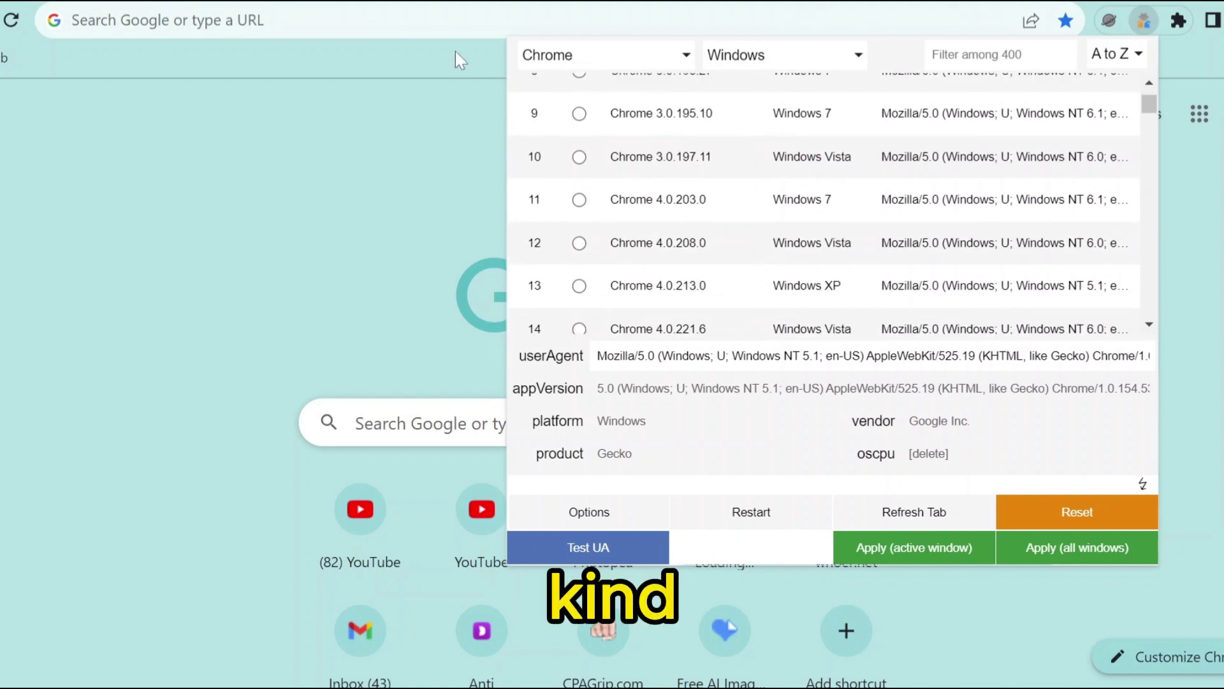
pyautogui.scroll(-1, 814, 252)
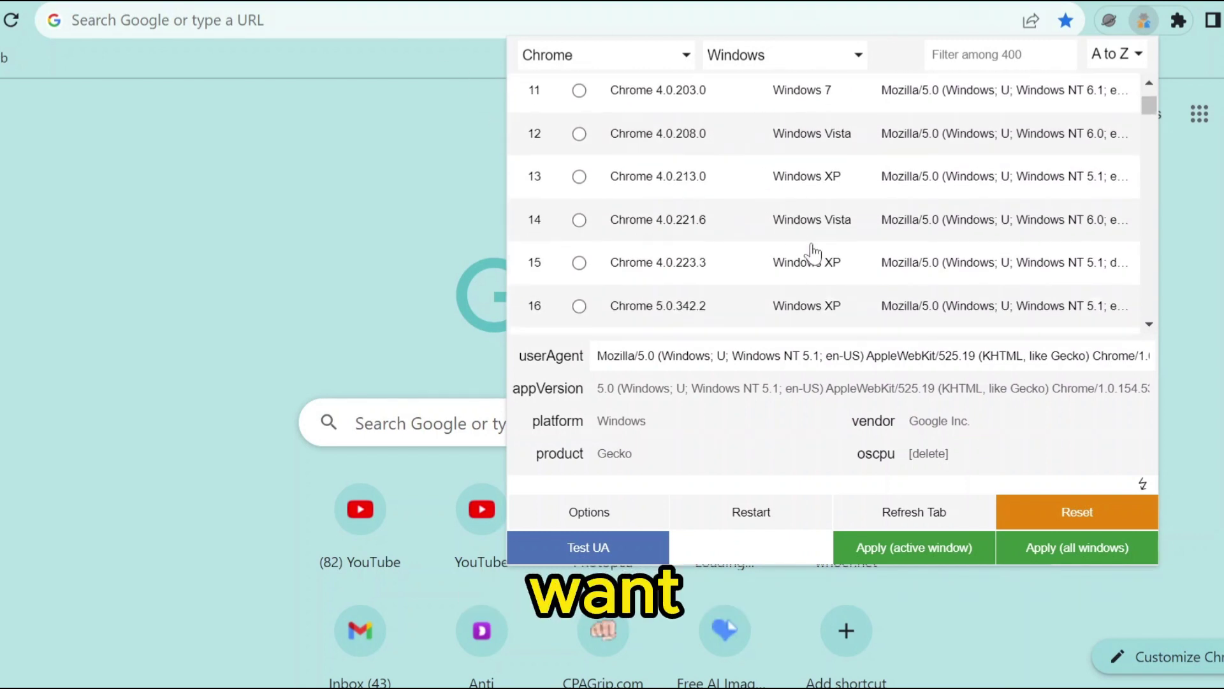
pyautogui.scroll(-10, 814, 252)
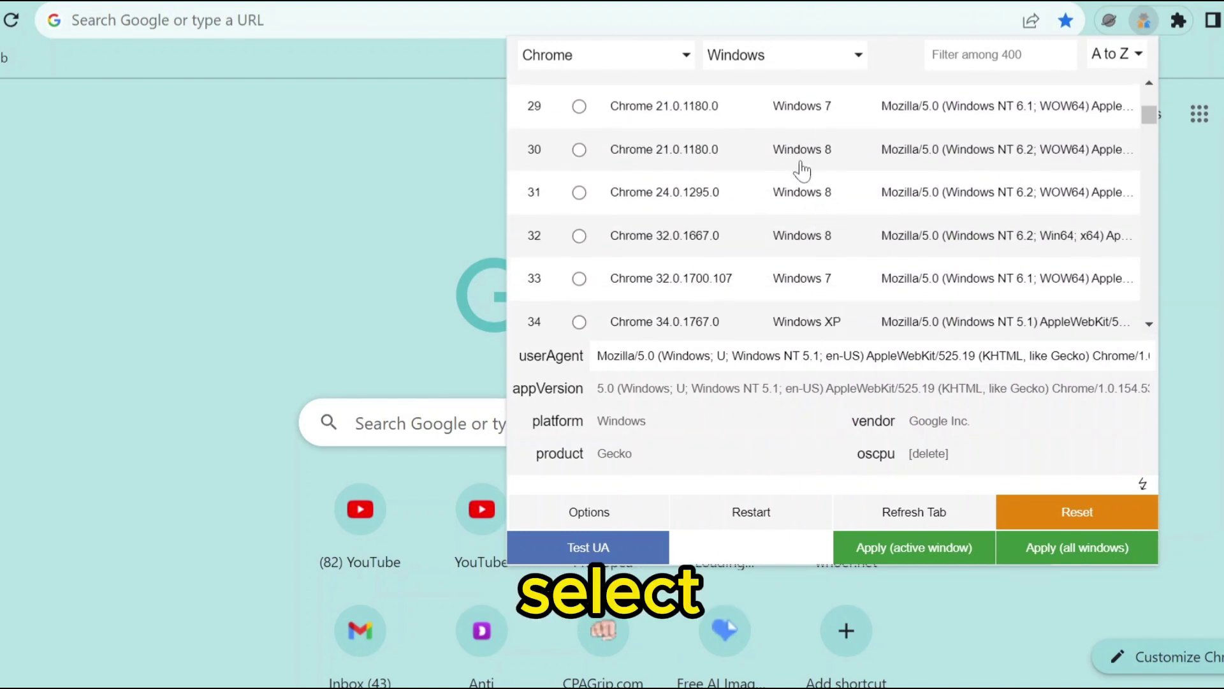
pyautogui.scroll(-2, 822, 287)
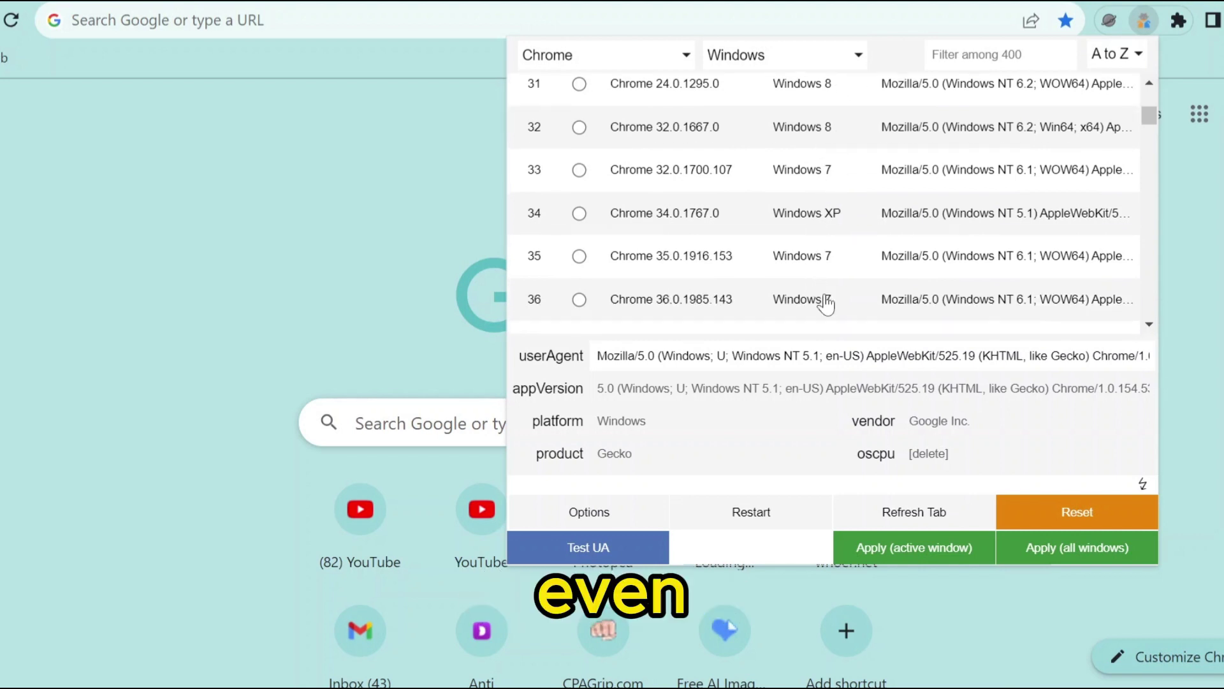
# Select the Chrome 69.0.3497.32 user agent for Windows 10 in the user-agent list.
pyautogui.scroll(-5, 826, 303)
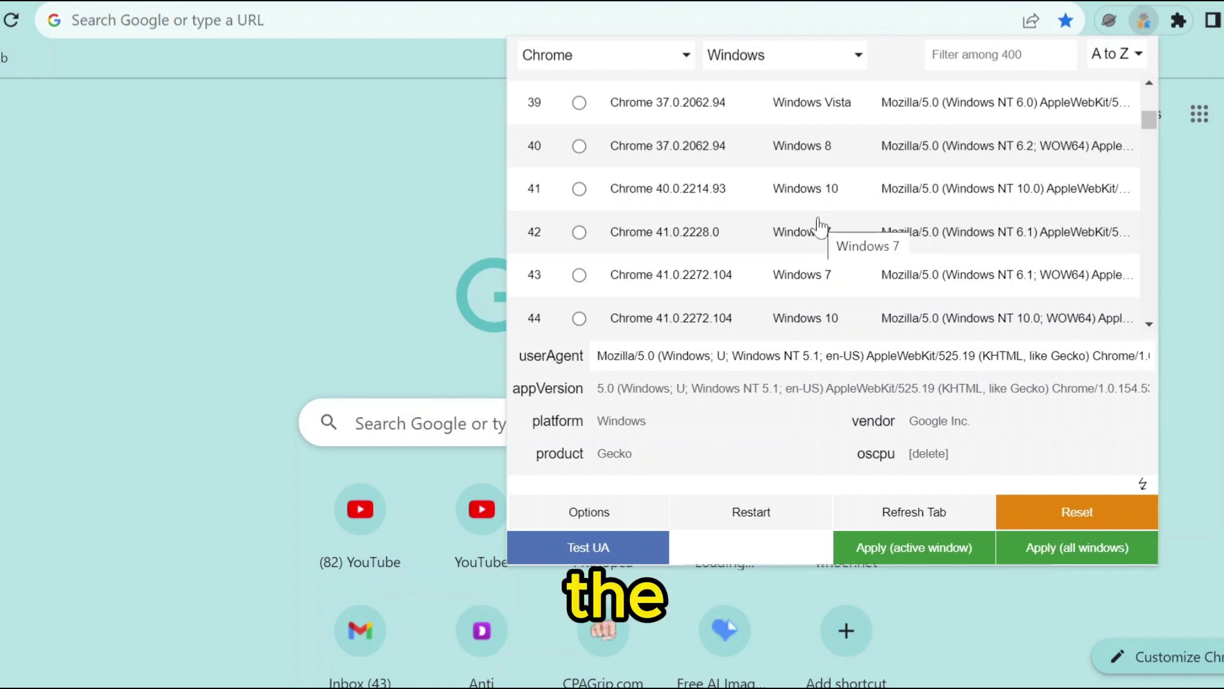
pyautogui.scroll(-4, 821, 319)
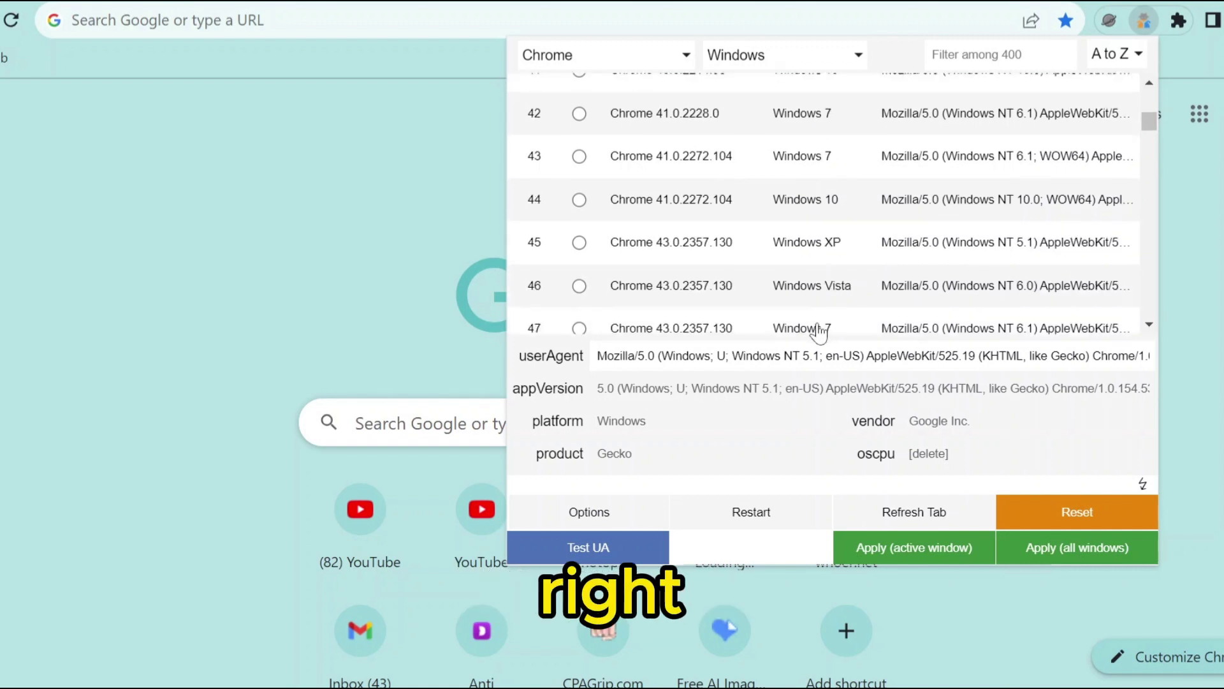
pyautogui.scroll(-2, 826, 255)
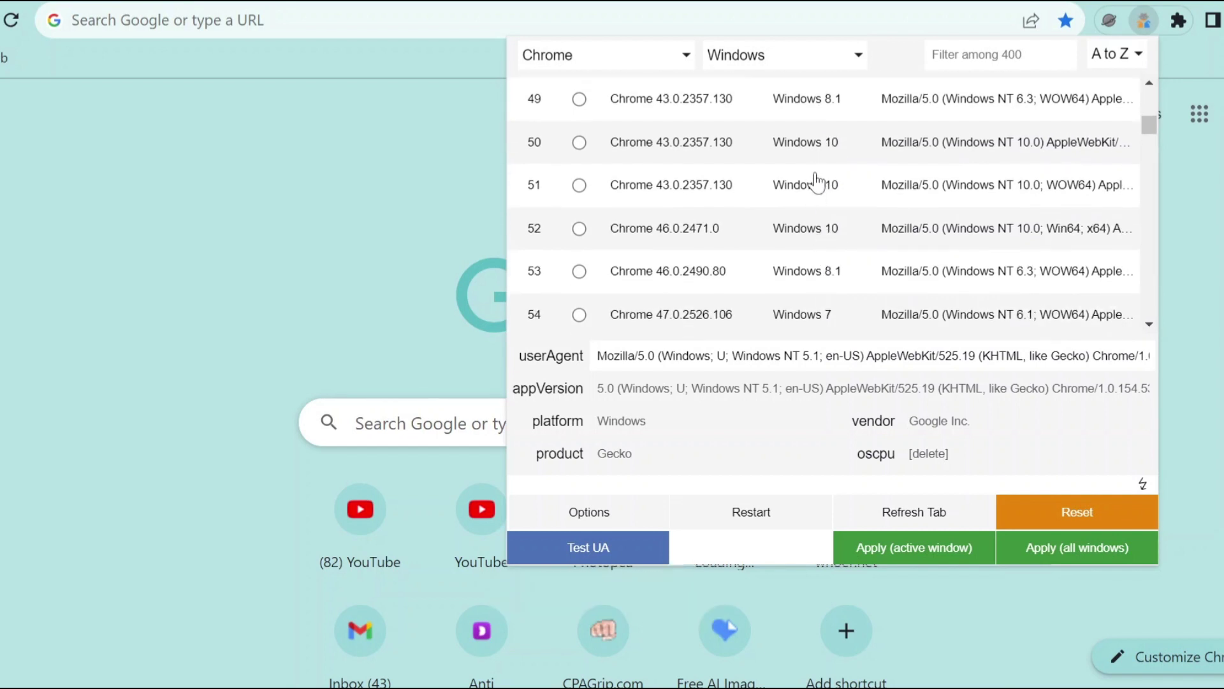
pyautogui.scroll(-1, 815, 290)
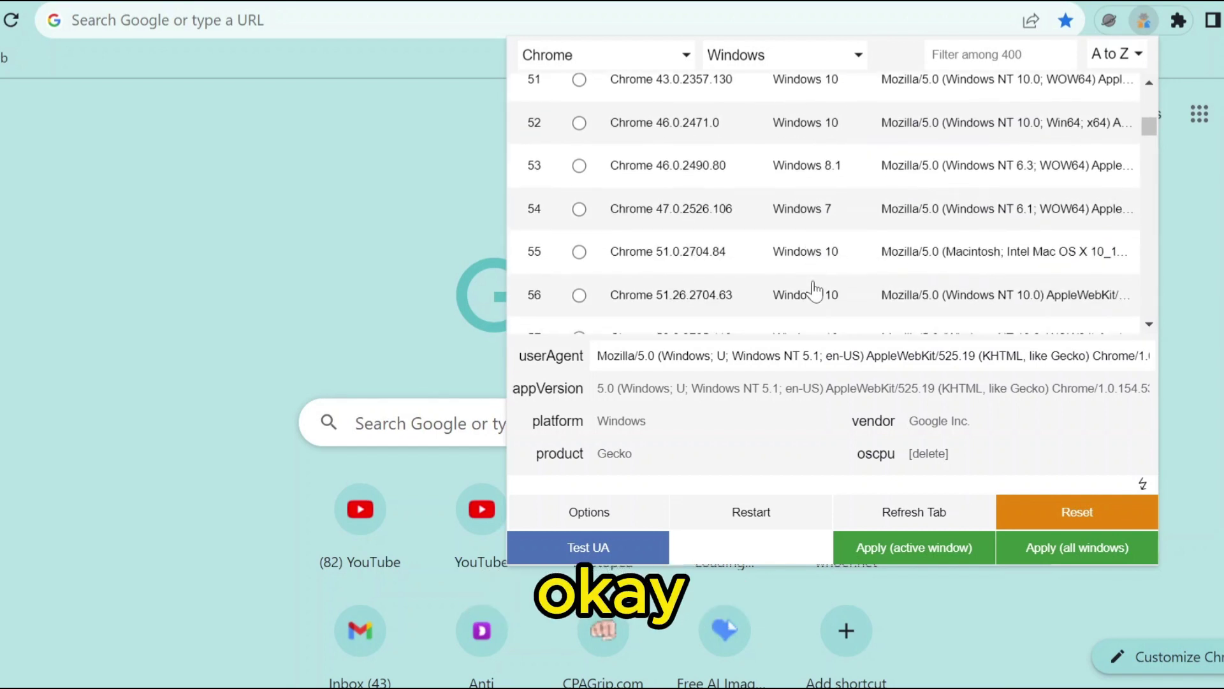
pyautogui.scroll(-3, 814, 293)
pyautogui.scroll(-2, 816, 292)
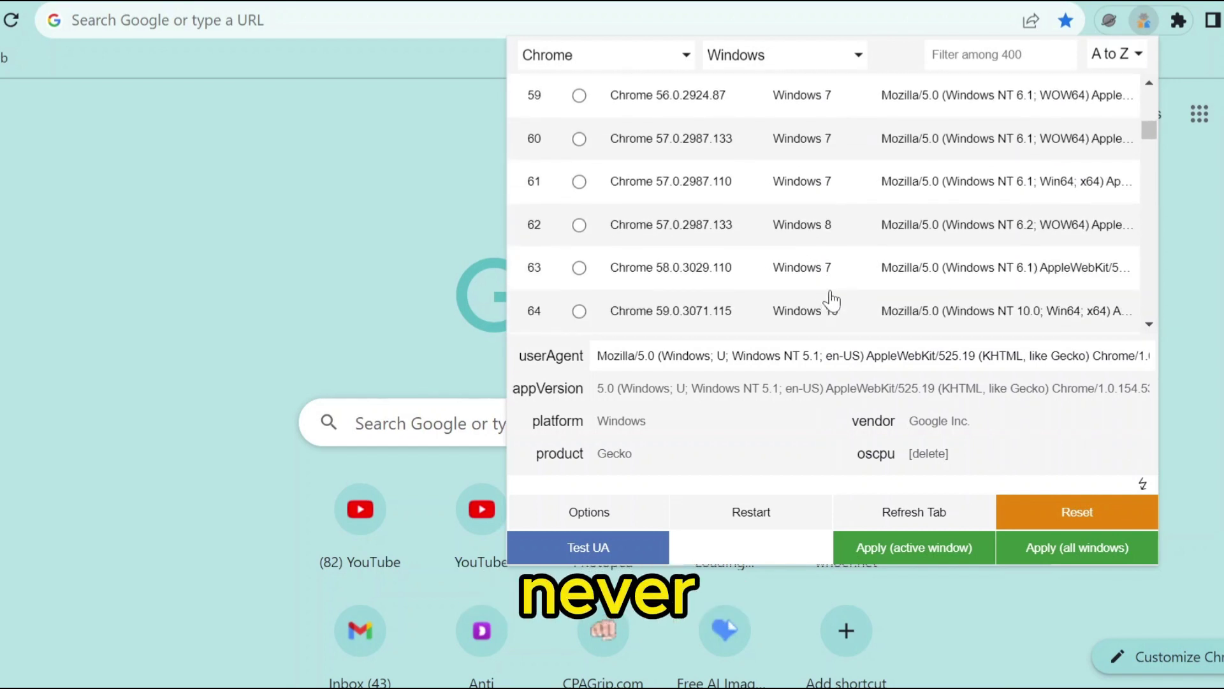
pyautogui.scroll(-4, 826, 293)
pyautogui.scroll(-7, 827, 294)
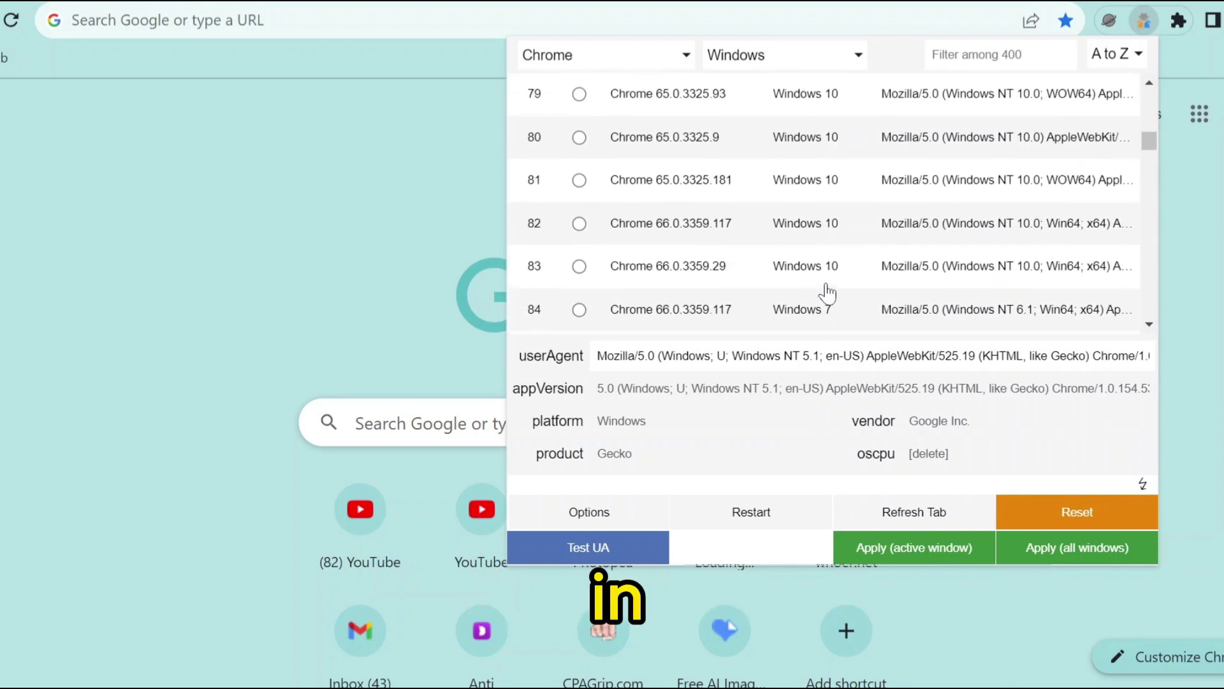
pyautogui.scroll(-4, 827, 293)
pyautogui.scroll(-5, 828, 293)
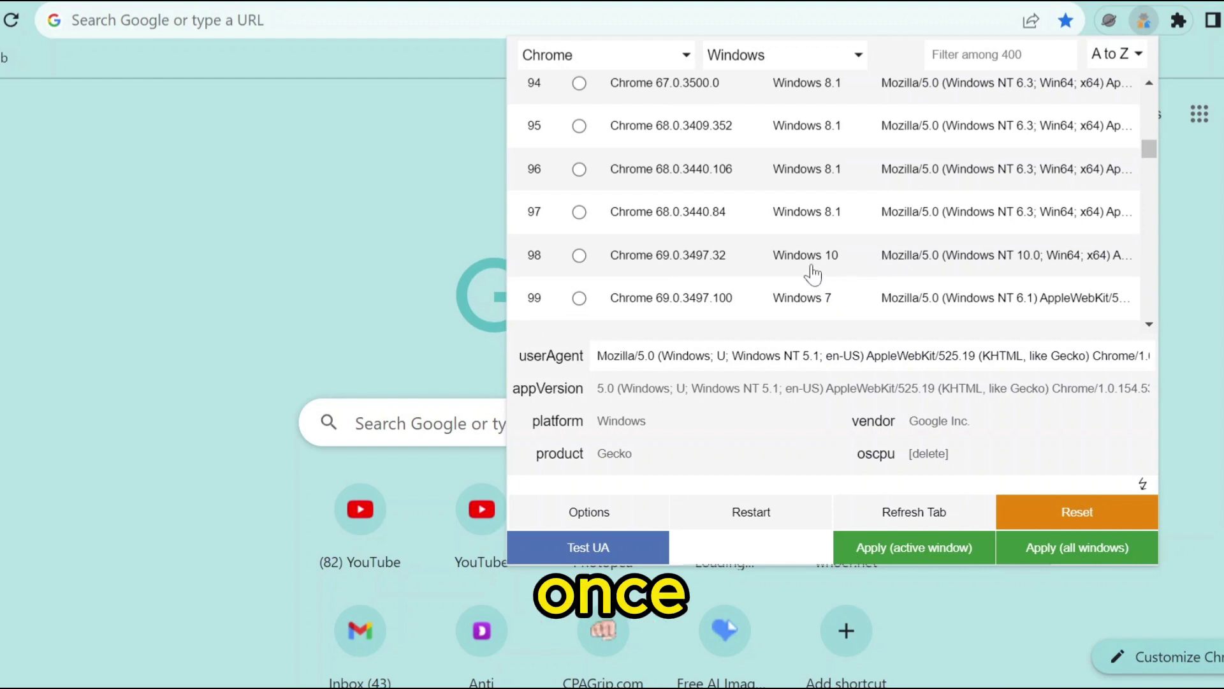
pyautogui.click(797, 263)
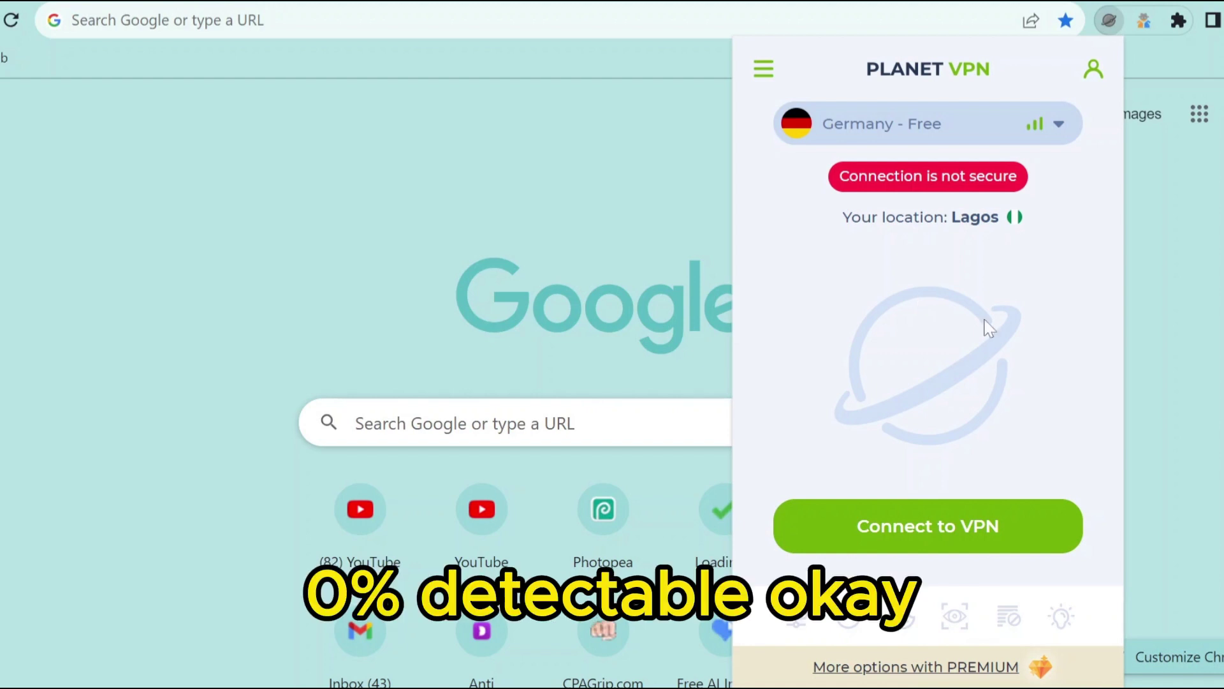
# Choose the USA - Free server in Planet VPN, then dismiss the mobile app promotion and the extension's popup.
pyautogui.click(901, 122)
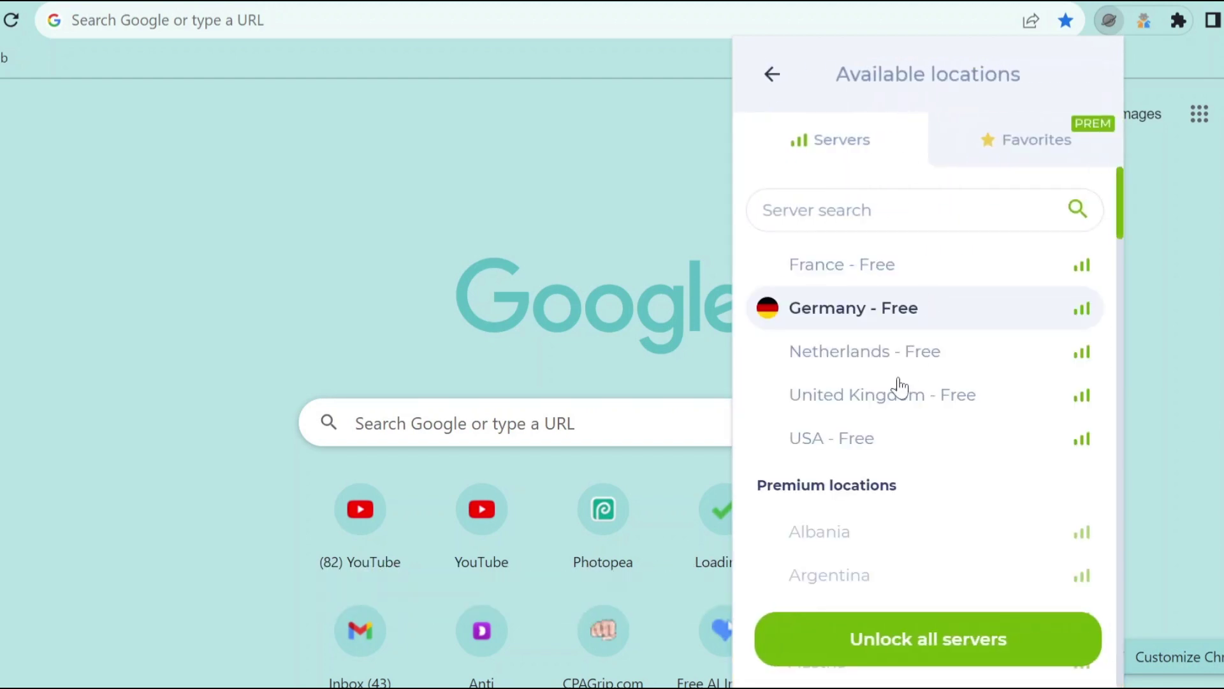
pyautogui.scroll(-3, 859, 475)
pyautogui.scroll(-5, 857, 475)
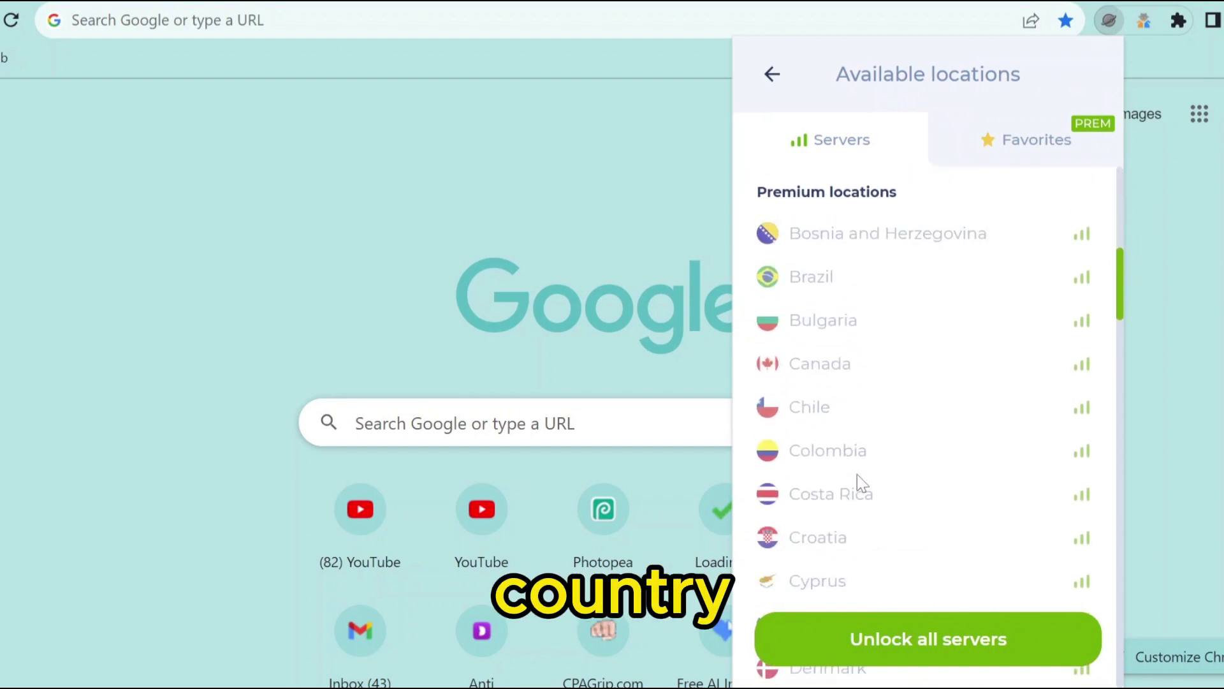
pyautogui.scroll(6, 855, 472)
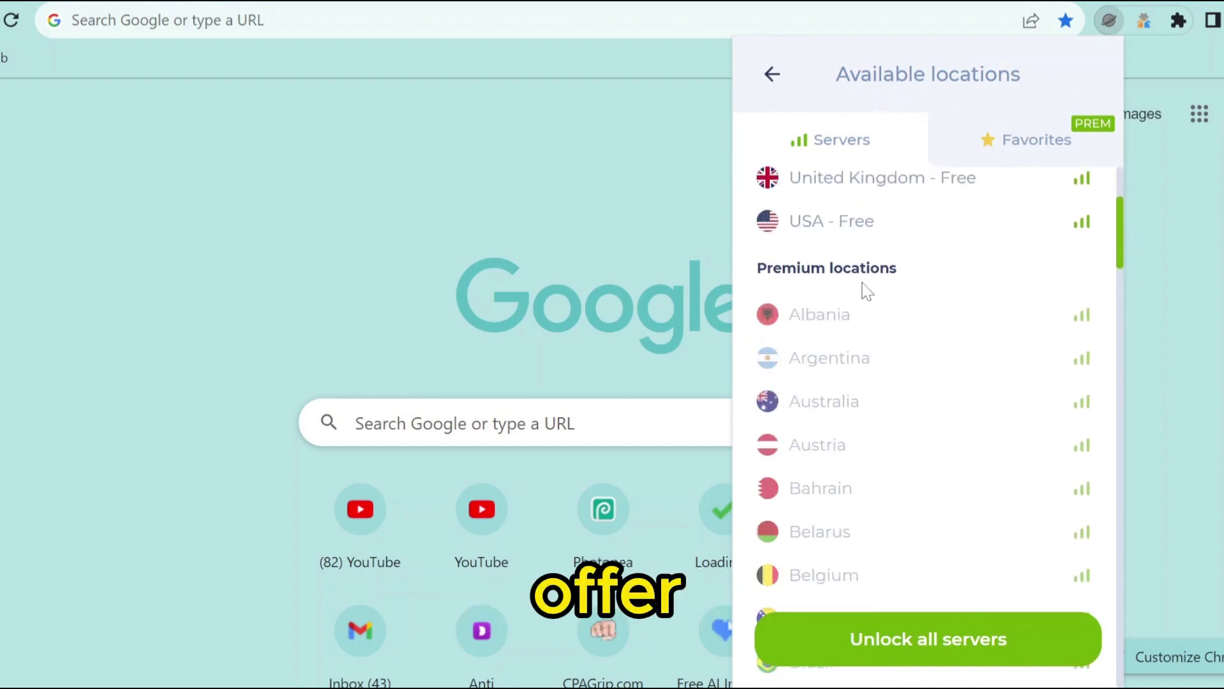
pyautogui.click(833, 236)
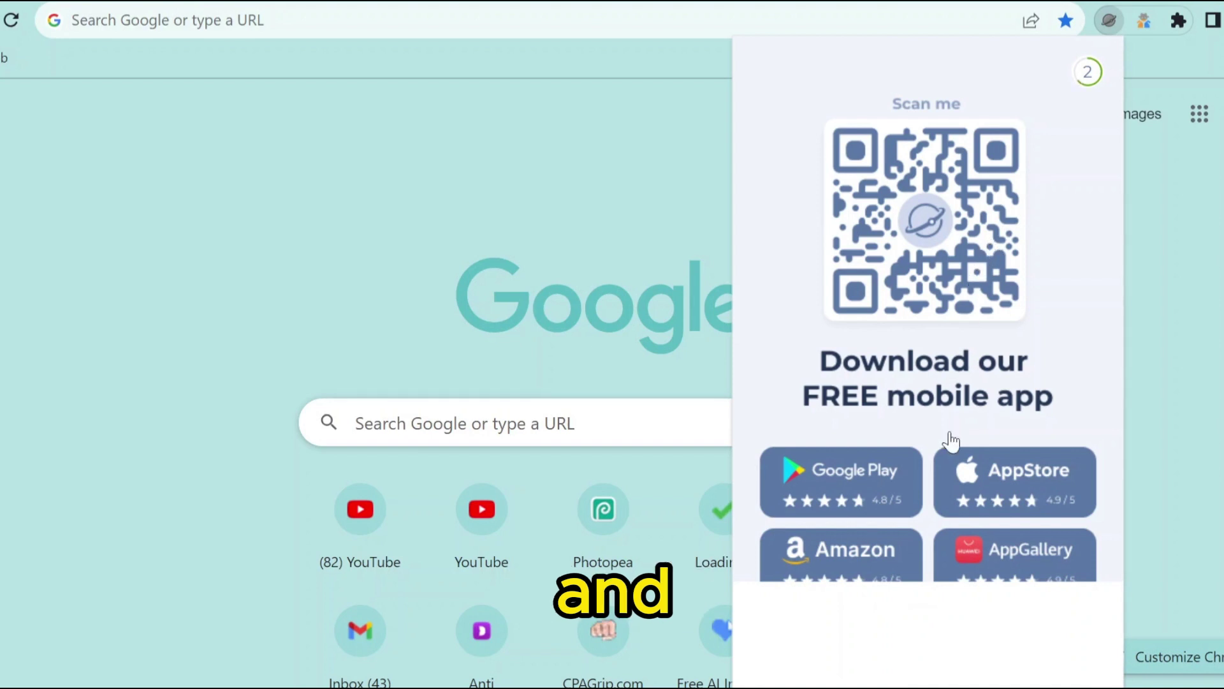
pyautogui.click(1088, 73)
pyautogui.click(1210, 279)
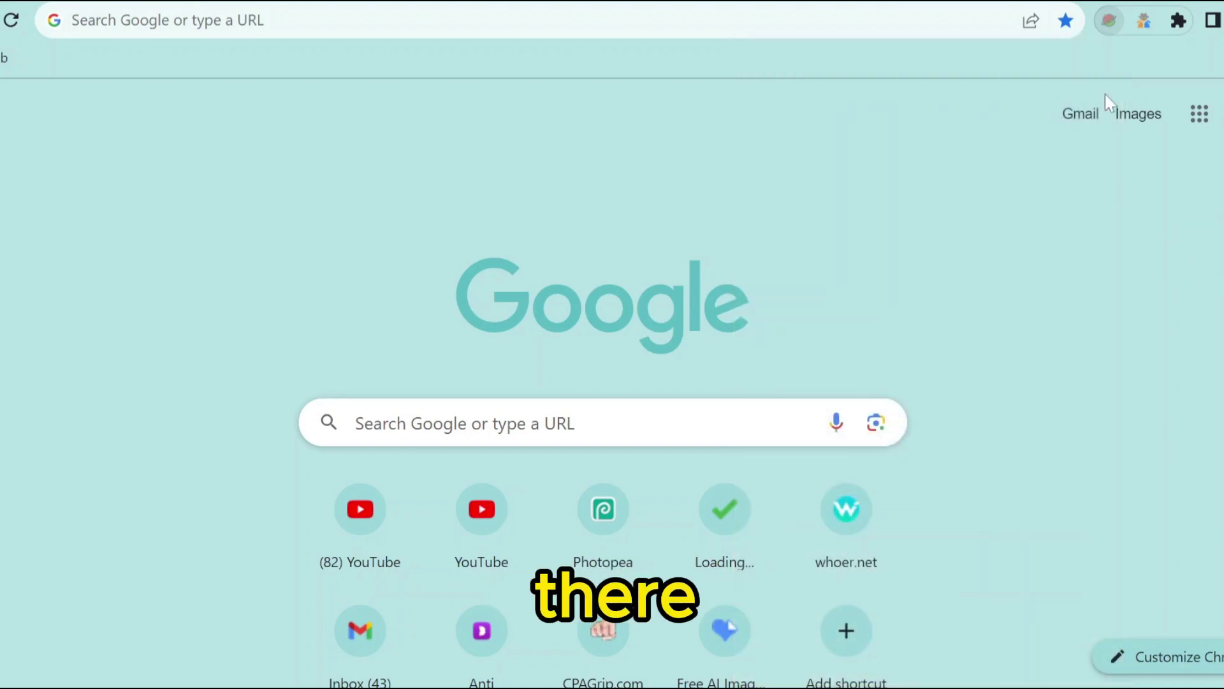